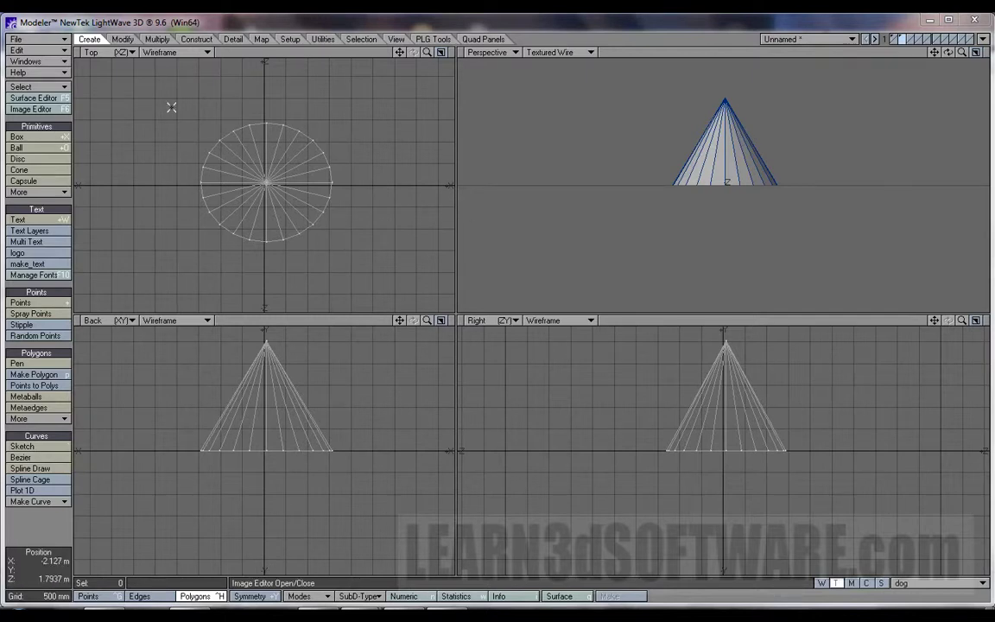
# Delete the existing cone from the layer
pyautogui.moveTo(171, 104)
pyautogui.mouseDown(button='right')
pyautogui.moveTo(187, 260)
pyautogui.moveTo(177, 198)
pyautogui.mouseUp(button='right')
pyautogui.press('Delete')
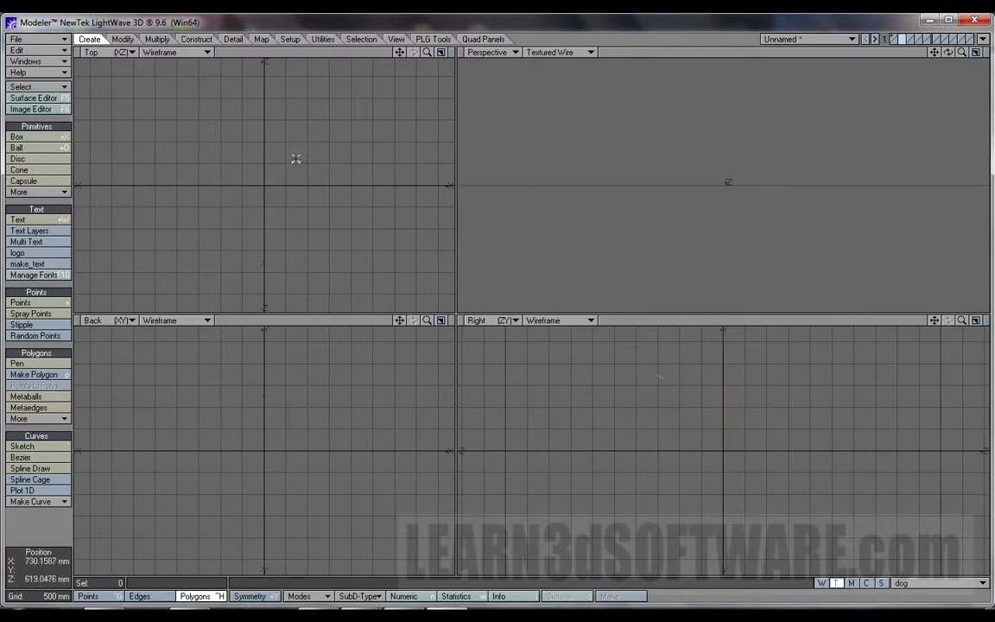
# Draw an upright cone with the Cone tool, centring its base on the origin and placing its apex above the ground plane
pyautogui.click(33, 151)
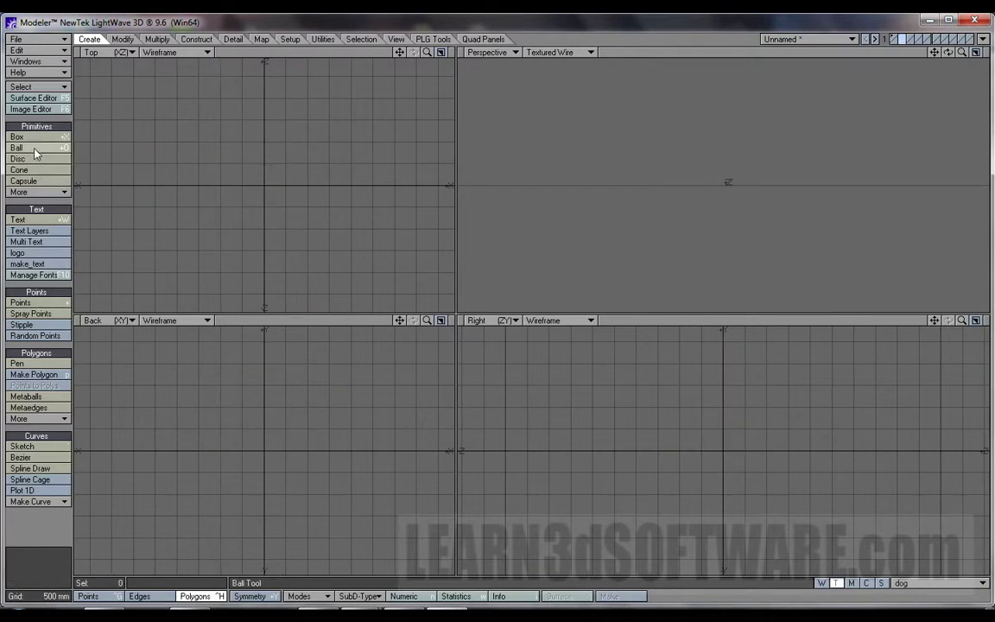
pyautogui.click(36, 171)
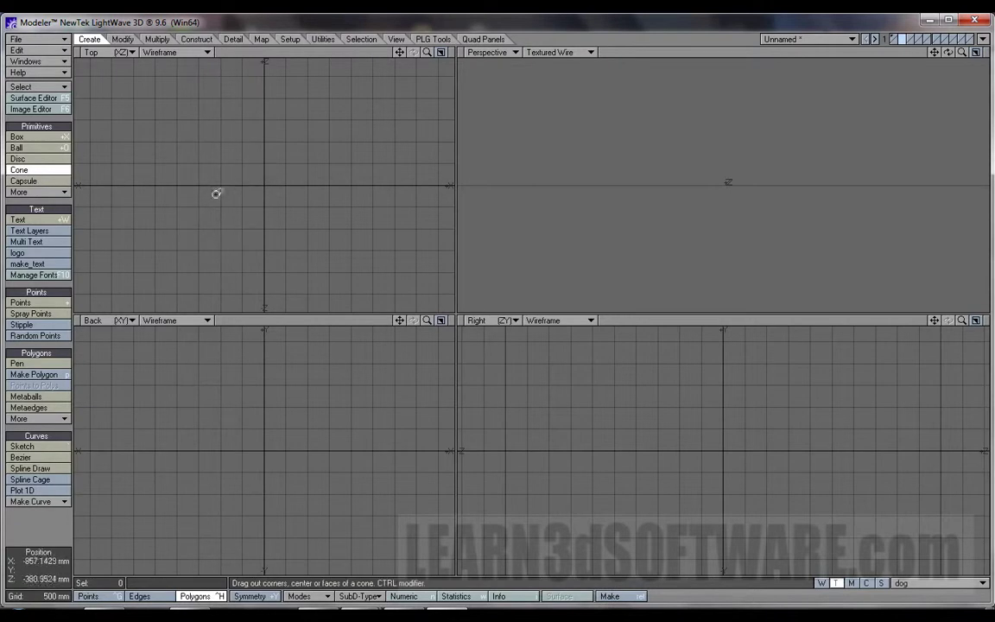
pyautogui.moveTo(230, 154); pyautogui.dragTo(298, 215)
pyautogui.moveTo(229, 152); pyautogui.dragTo(265, 182)
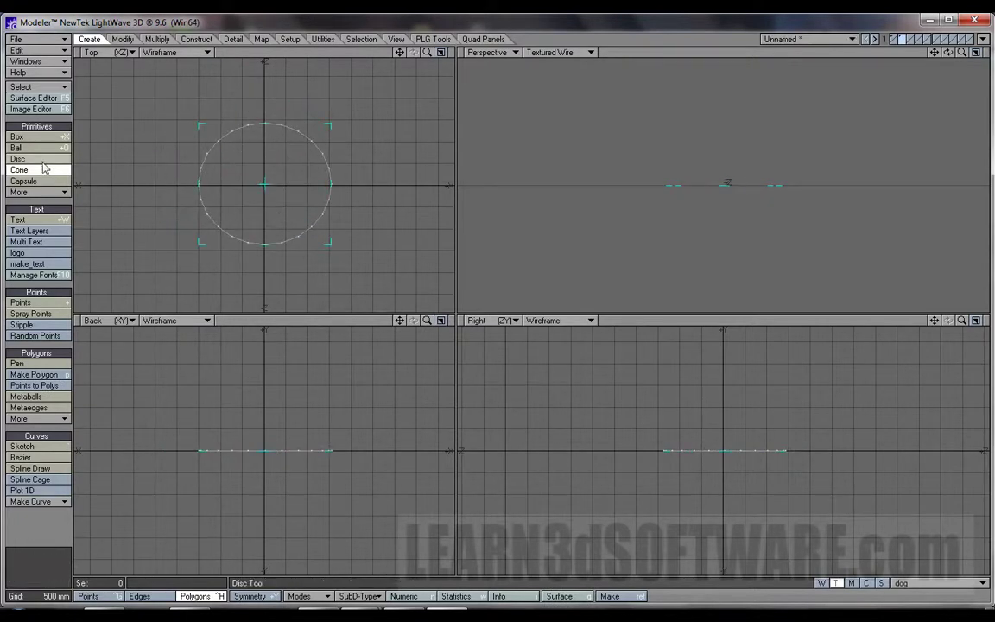
pyautogui.click(267, 337)
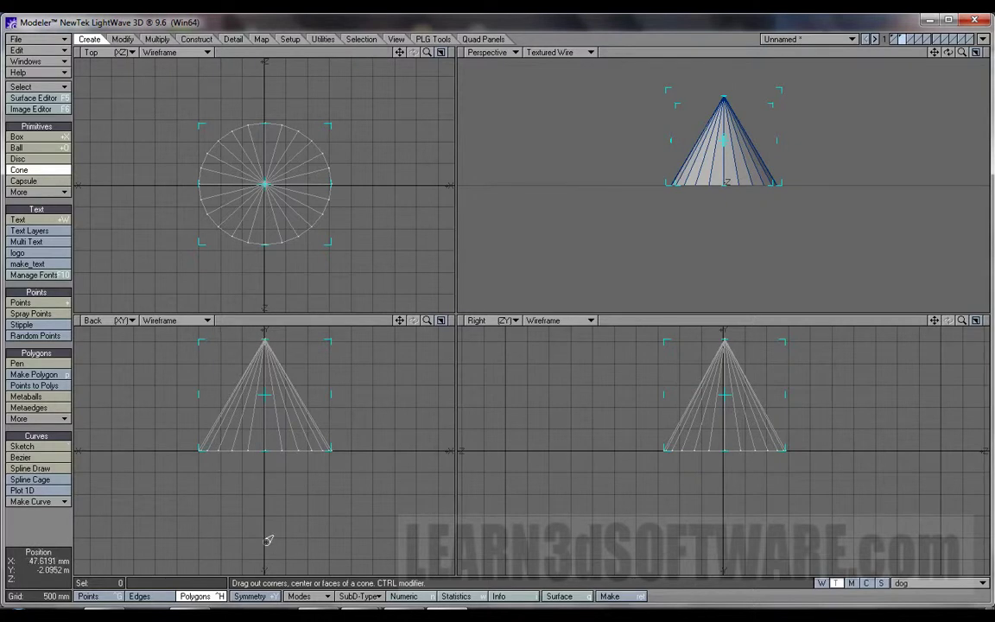
pyautogui.moveTo(267, 340)
pyautogui.mouseDown()
pyautogui.moveTo(264, 559)
pyautogui.moveTo(275, 333)
pyautogui.moveTo(276, 365)
pyautogui.moveTo(264, 346)
pyautogui.mouseUp()
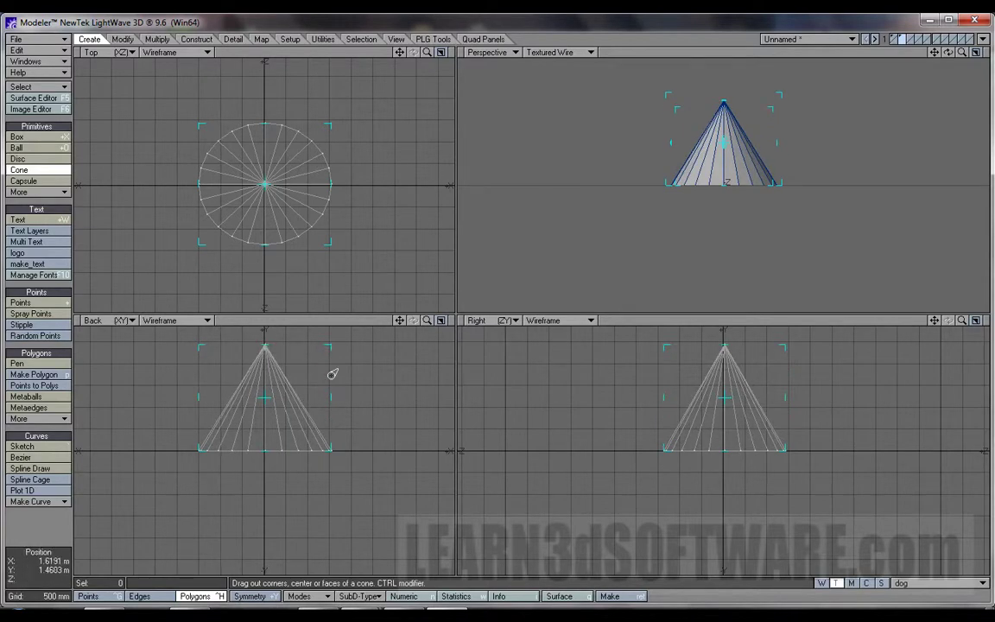
# Try to invert the cone by pulling its apex far below the ground plane, and delete the cone
pyautogui.moveTo(265, 345); pyautogui.dragTo(263, 535)
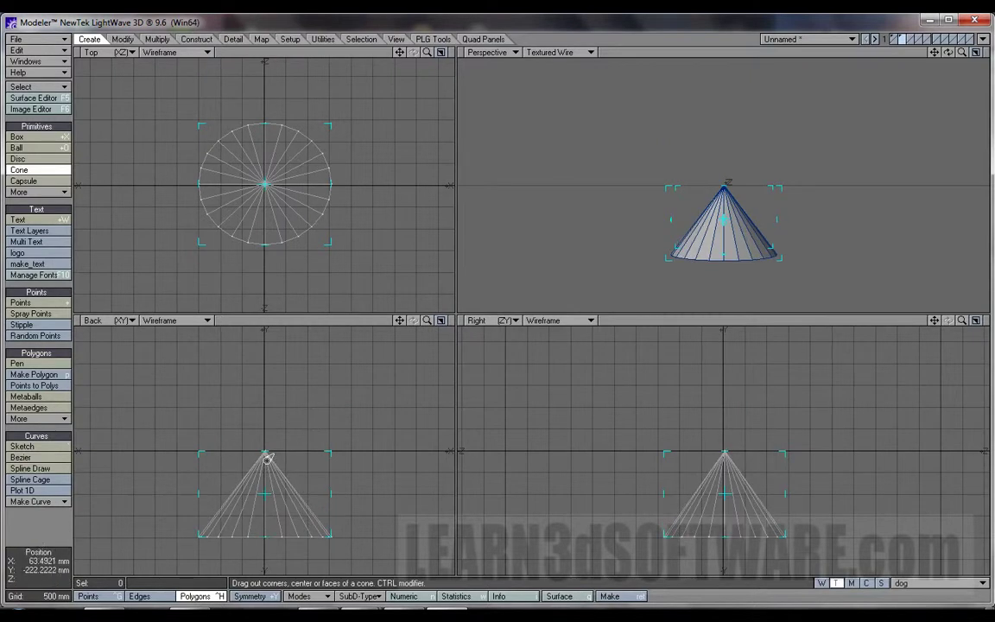
pyautogui.press('space')
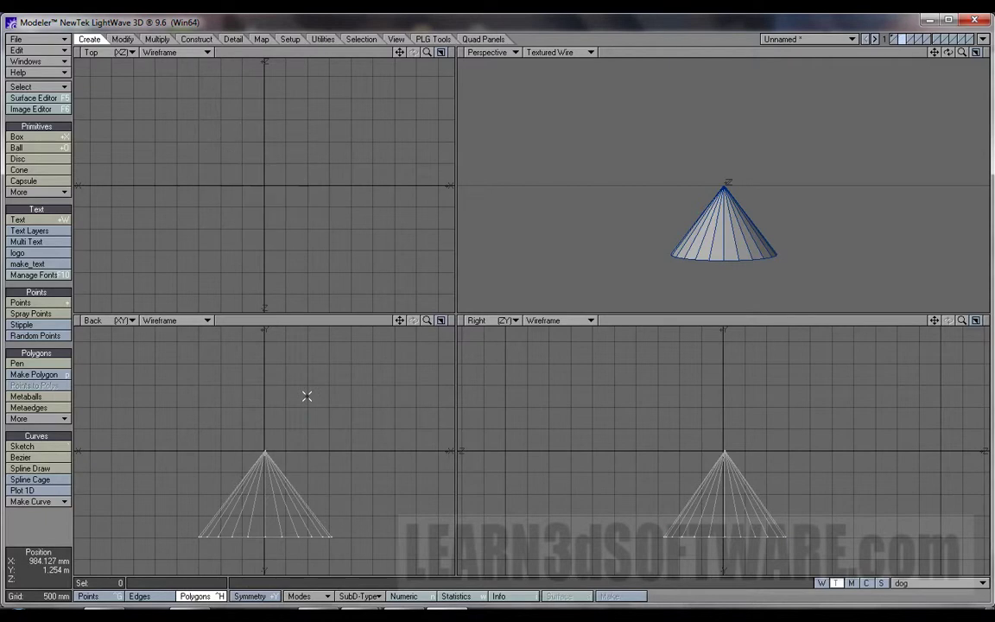
pyautogui.press('Delete')
# Draw a cone of about 1.7 m radius centred on the origin, reaching from about -0.76 m to 1.52 m in height
pyautogui.click(34, 169)
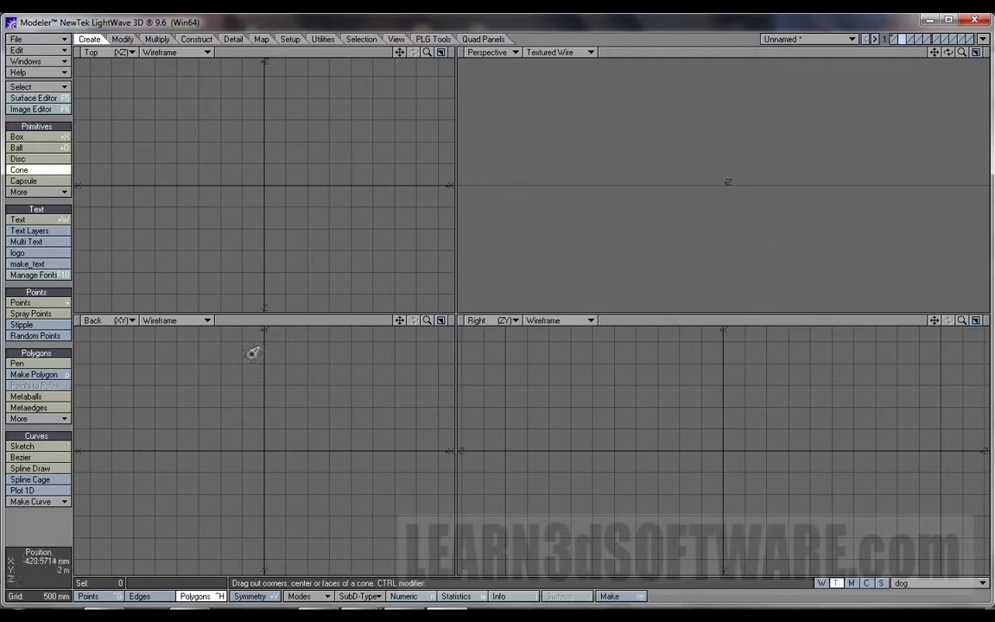
pyautogui.moveTo(236, 149); pyautogui.dragTo(311, 220)
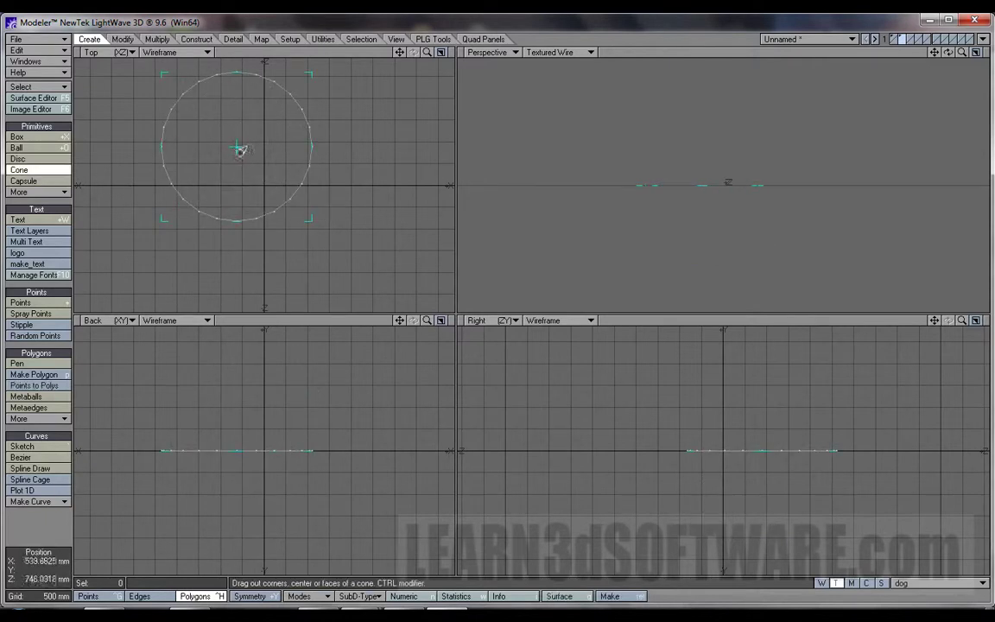
pyautogui.moveTo(237, 148); pyautogui.dragTo(262, 182)
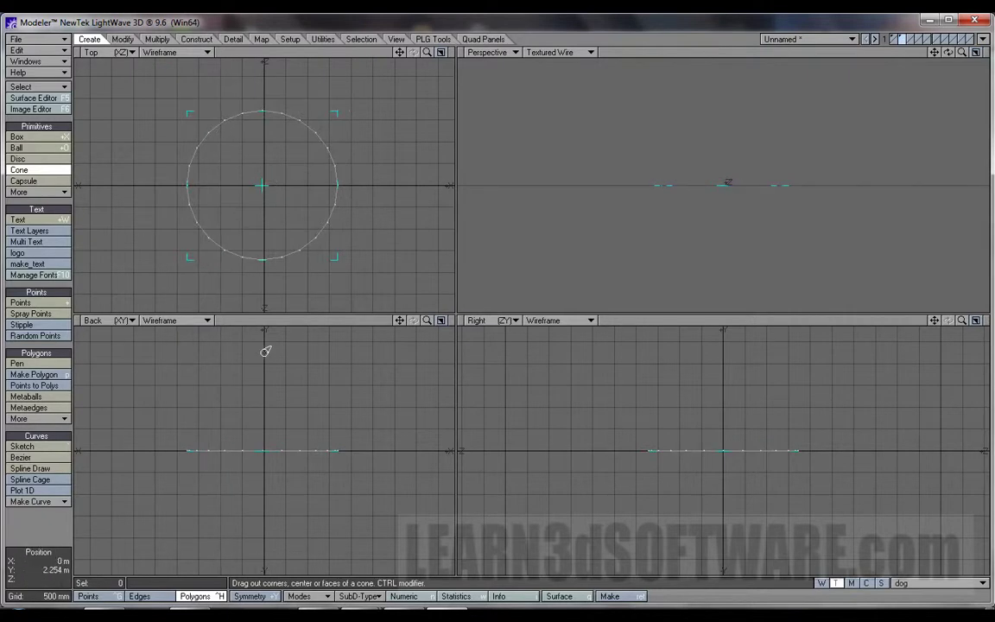
pyautogui.click(264, 549)
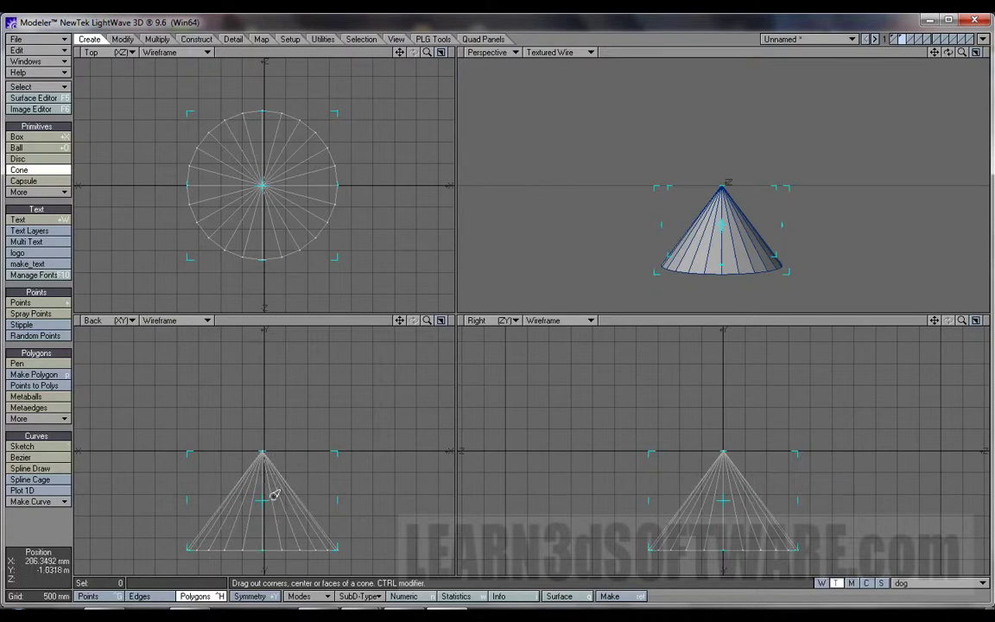
pyautogui.moveTo(262, 499); pyautogui.dragTo(264, 434)
# Try the X and Z axes in the cone's numeric options and set the axis back to Y
pyautogui.press('n')
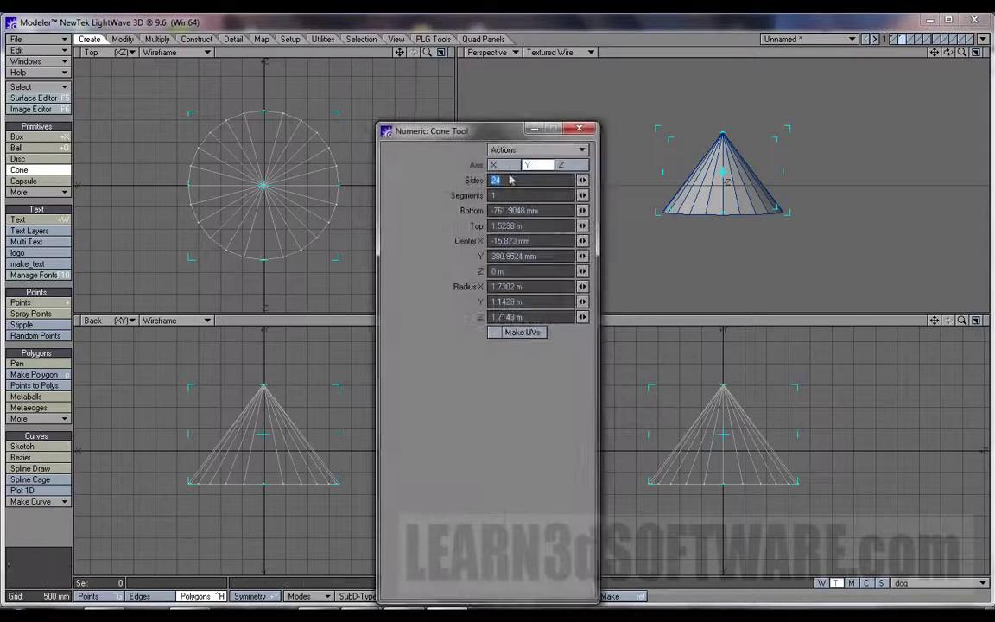
pyautogui.moveTo(492, 134); pyautogui.dragTo(523, 87)
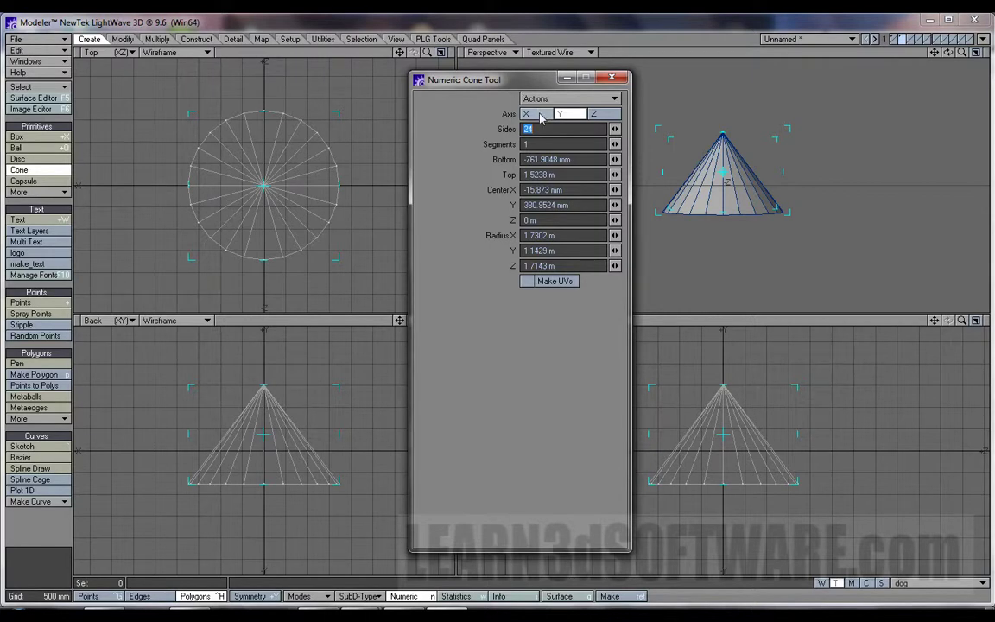
pyautogui.click(540, 117)
pyautogui.click(611, 118)
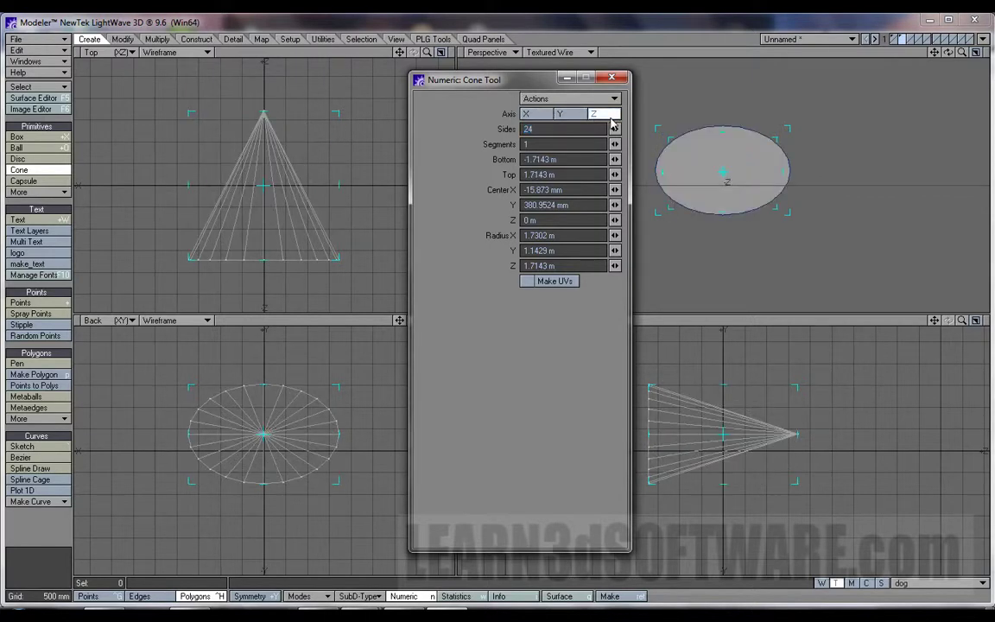
pyautogui.click(536, 116)
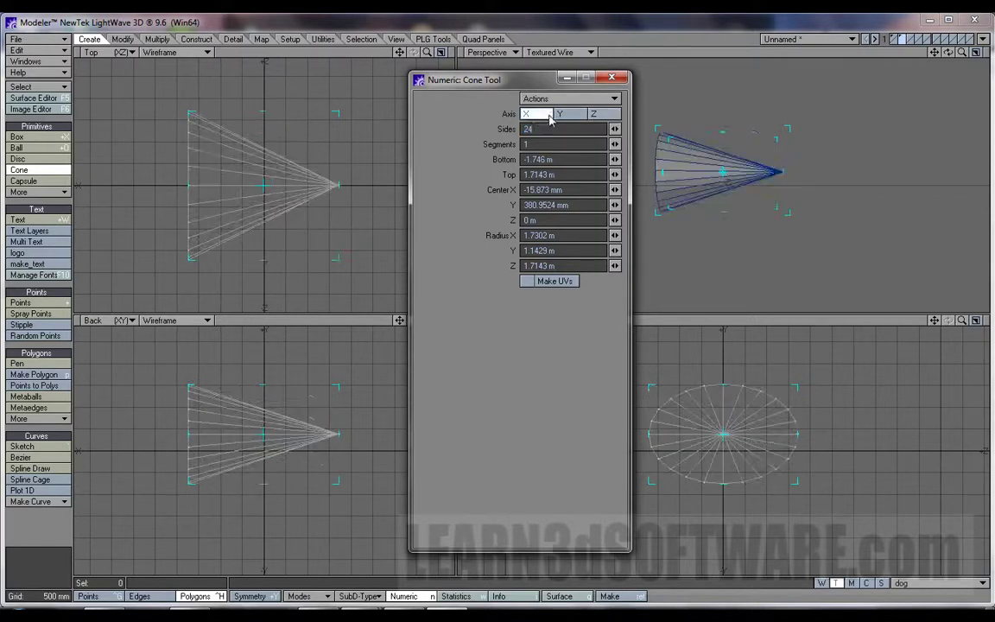
pyautogui.click(570, 115)
pyautogui.click(602, 117)
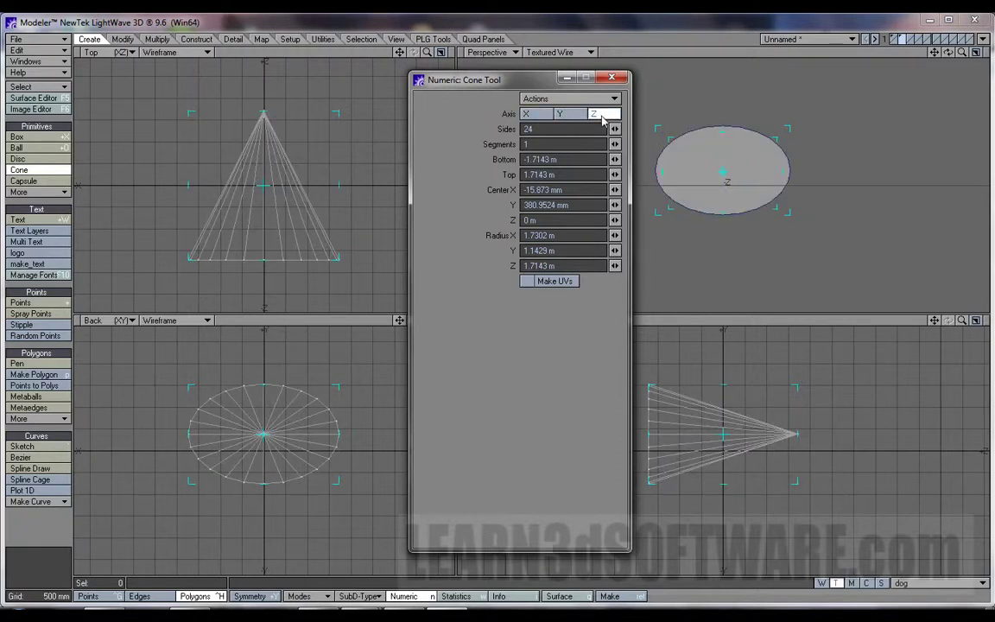
pyautogui.click(536, 116)
pyautogui.click(574, 116)
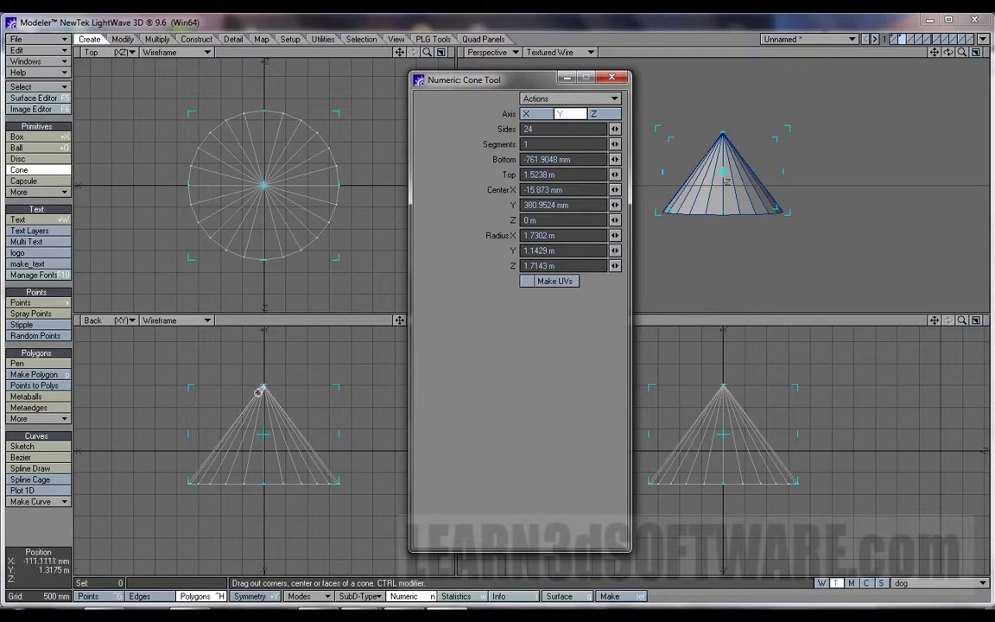
# Raise the cone's apex to about 2.16 m in the Back view and finish the cone
pyautogui.moveTo(259, 389); pyautogui.dragTo(304, 372)
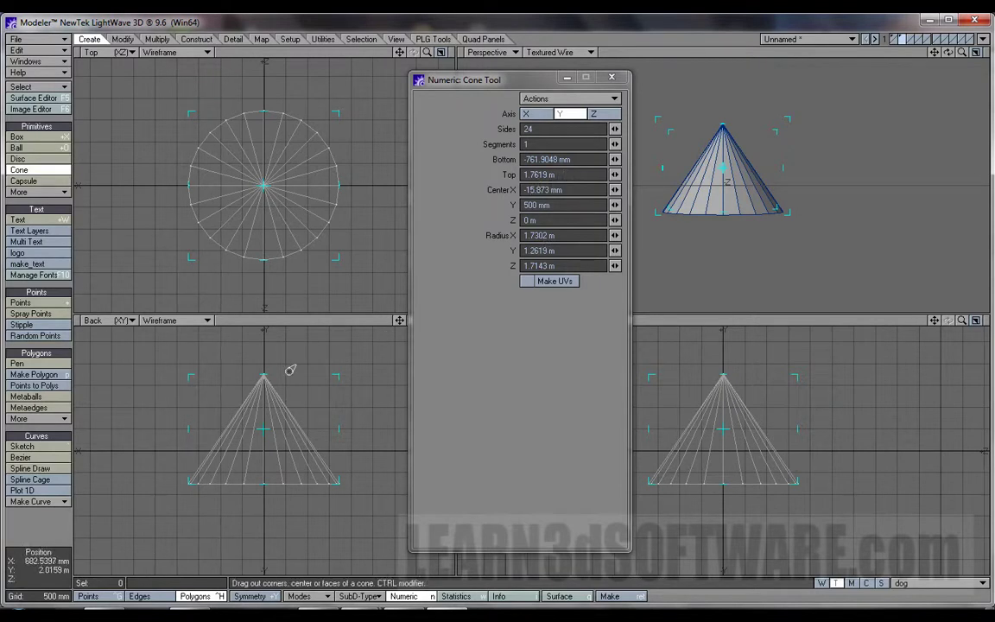
pyautogui.moveTo(264, 377)
pyautogui.mouseDown()
pyautogui.moveTo(271, 526)
pyautogui.moveTo(275, 369)
pyautogui.moveTo(264, 544)
pyautogui.moveTo(276, 448)
pyautogui.moveTo(271, 356)
pyautogui.mouseUp()
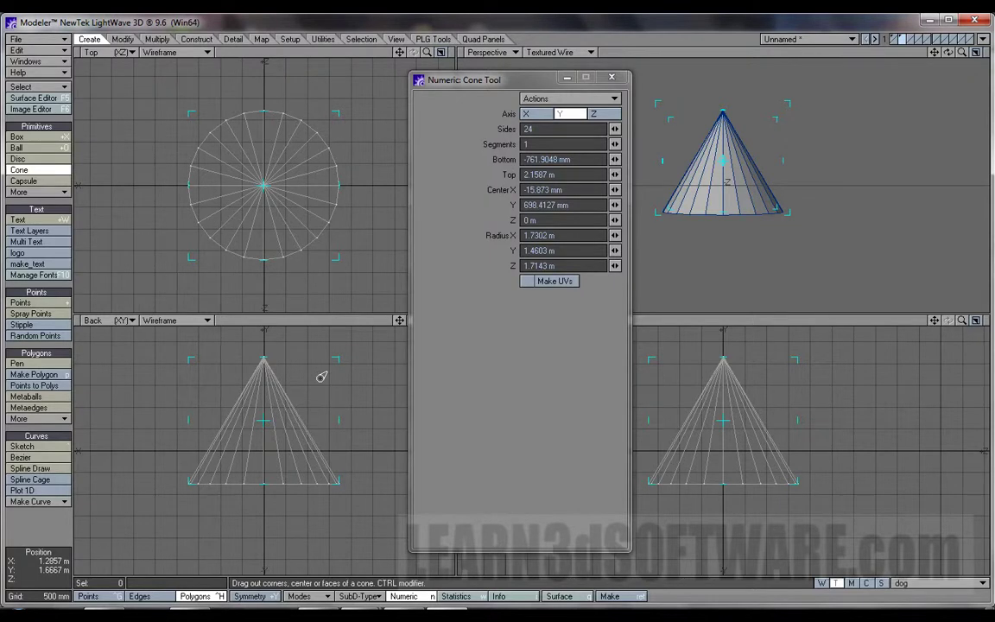
pyautogui.press('space')
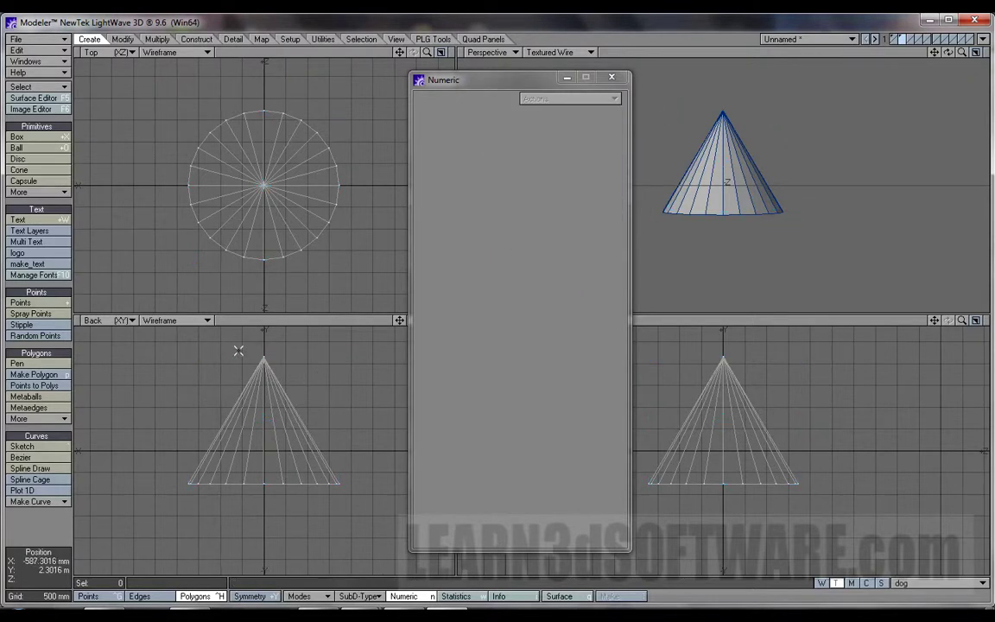
# Rotate the cone numerically by 180° about the X axis, with the rotation centre at 0 m
pyautogui.click(122, 38)
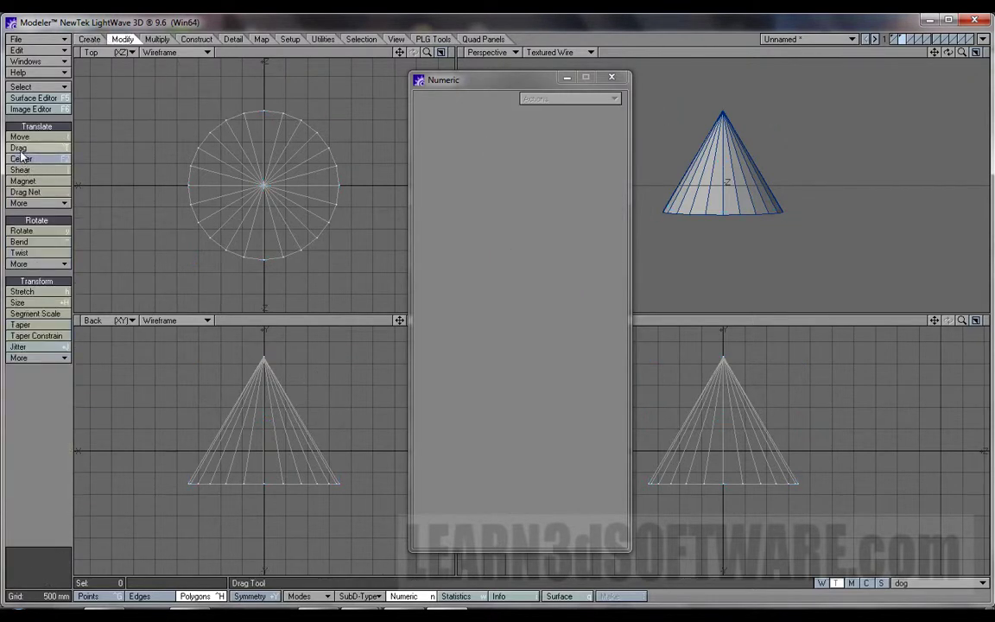
pyautogui.click(21, 159)
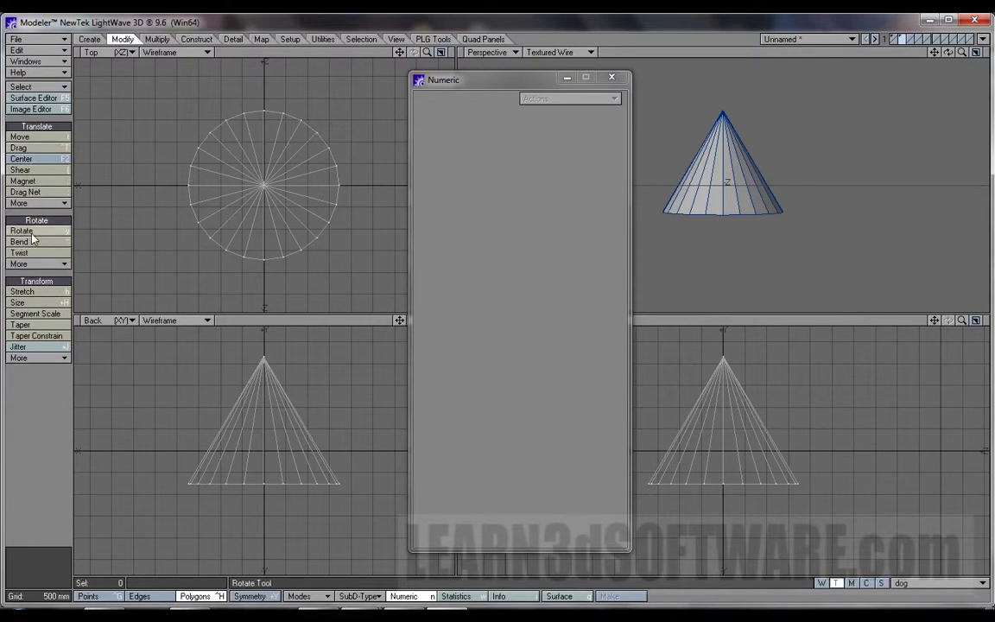
pyautogui.click(24, 231)
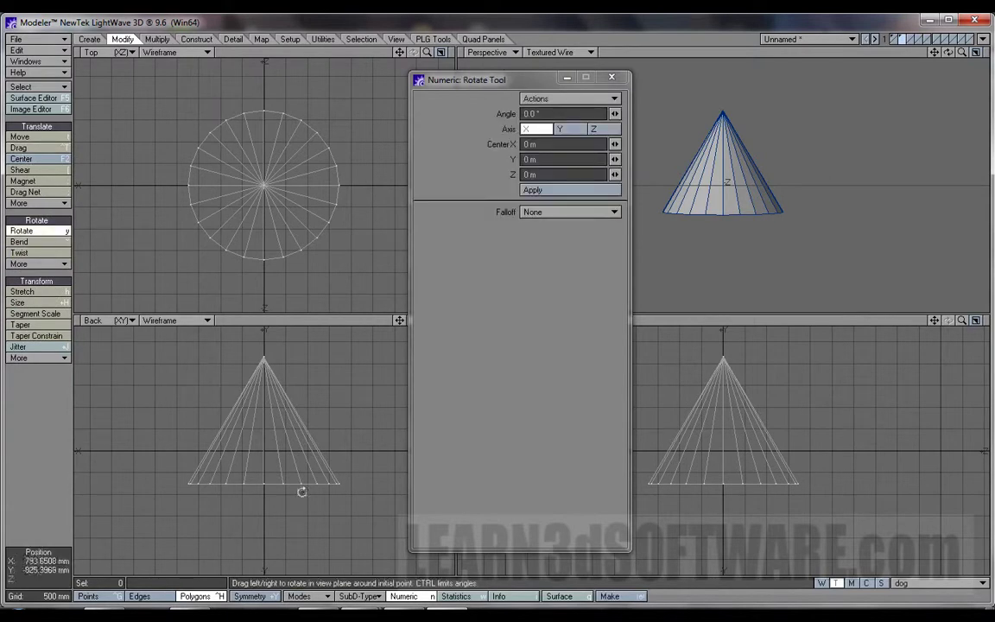
pyautogui.click(545, 114)
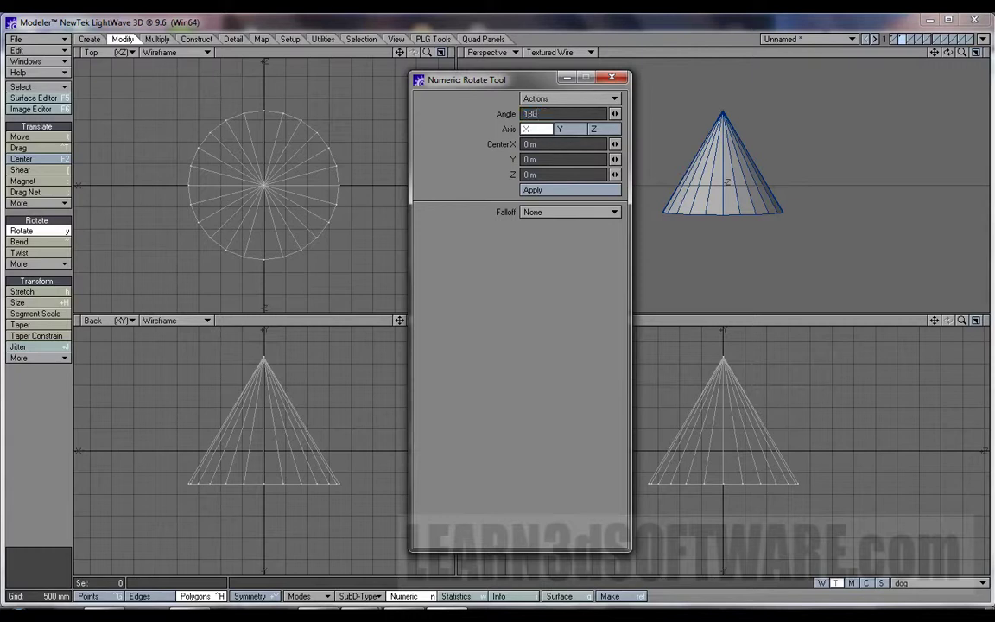
pyautogui.press('Return')
pyautogui.press('Return')
pyautogui.press('Return')
pyautogui.click(576, 190)
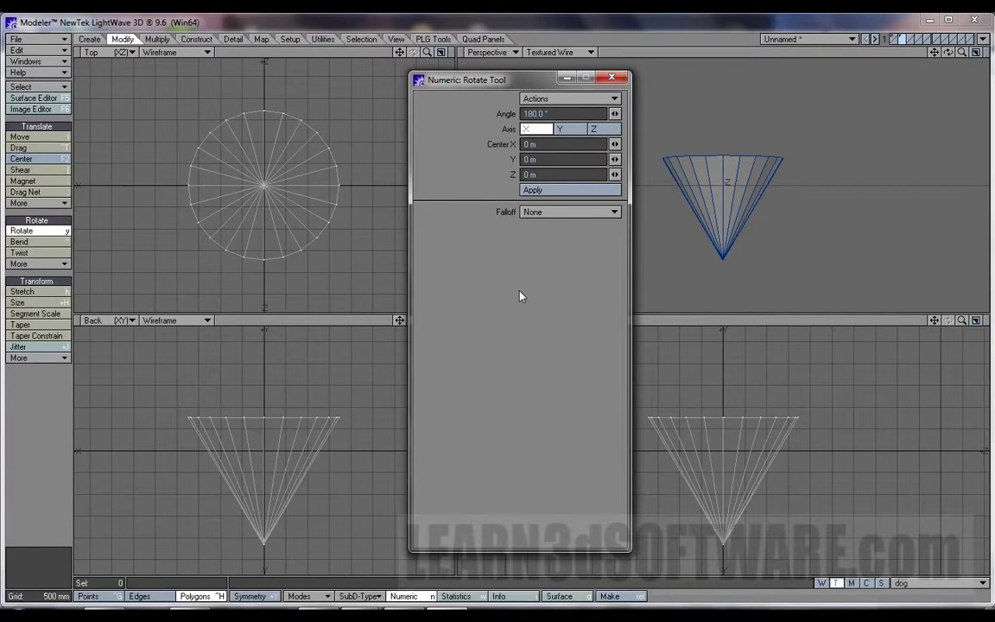
# Undo the 180° rotation and delete the cone
pyautogui.hotkey('ctrl', 'z')
pyautogui.click(612, 76)
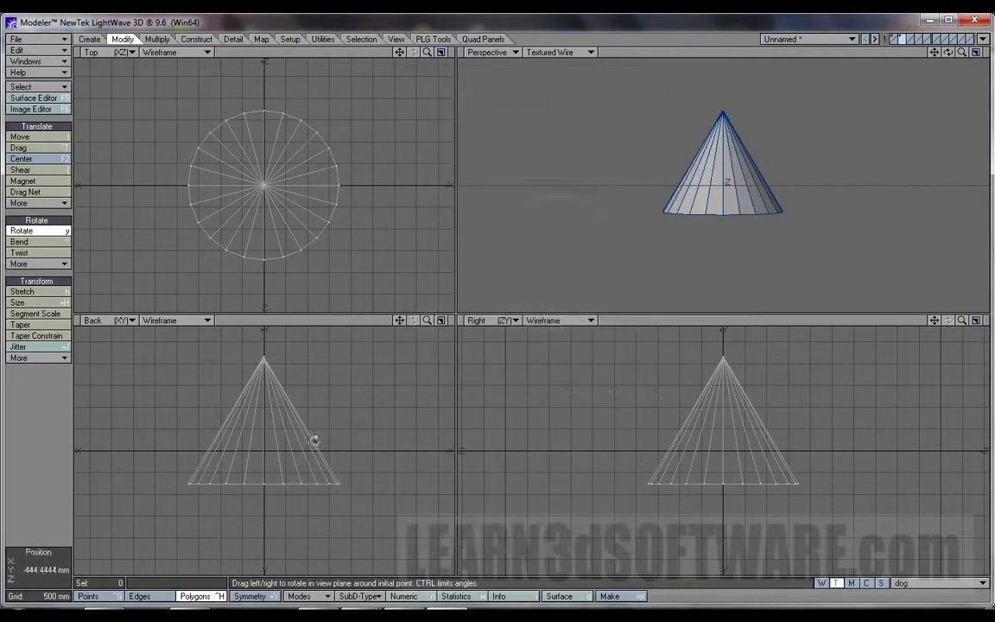
pyautogui.click(21, 230)
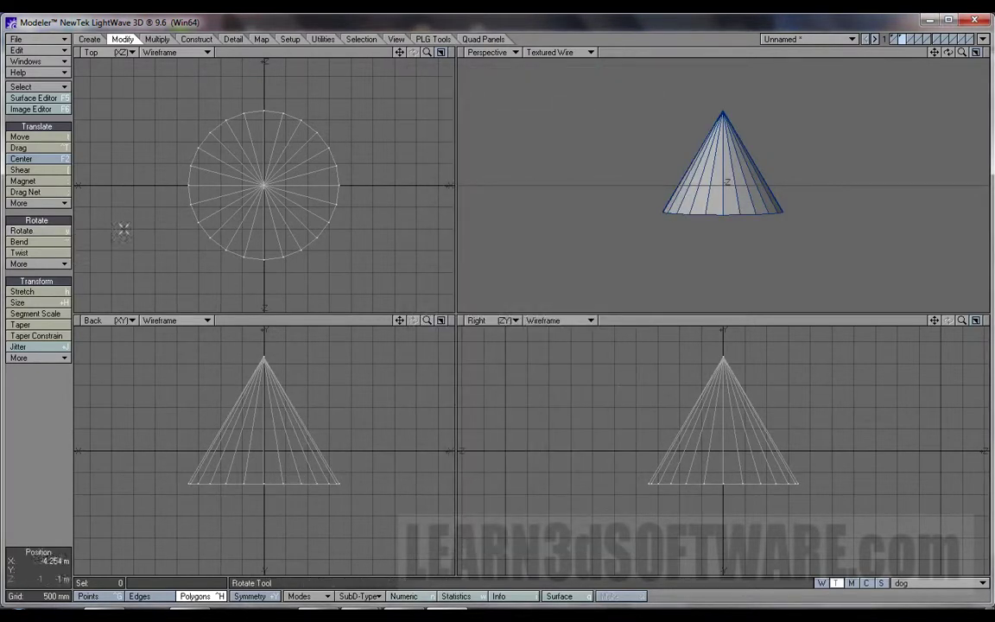
pyautogui.press('Delete')
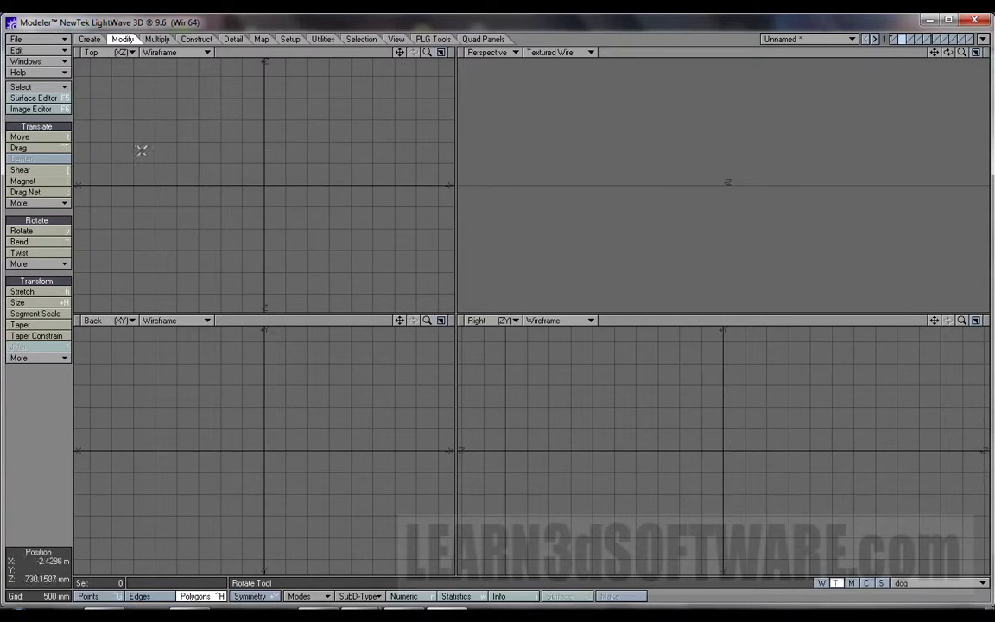
# Draw a new cone around the origin with its apex above the ground plane and extend its base well below it
pyautogui.click(91, 39)
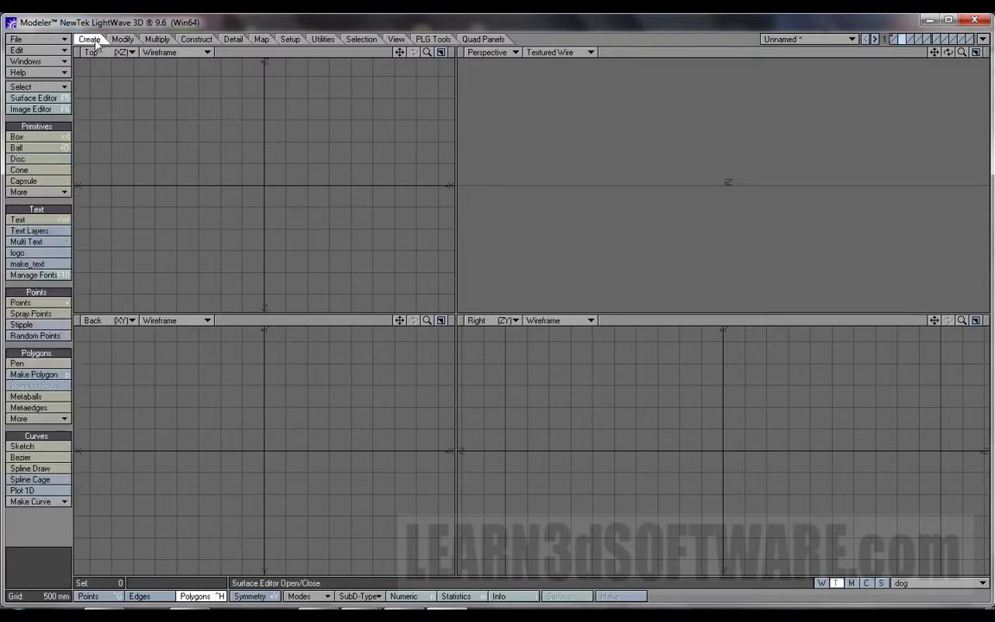
pyautogui.click(19, 169)
pyautogui.moveTo(247, 147); pyautogui.dragTo(319, 215)
pyautogui.moveTo(244, 150); pyautogui.dragTo(269, 185)
pyautogui.click(268, 347)
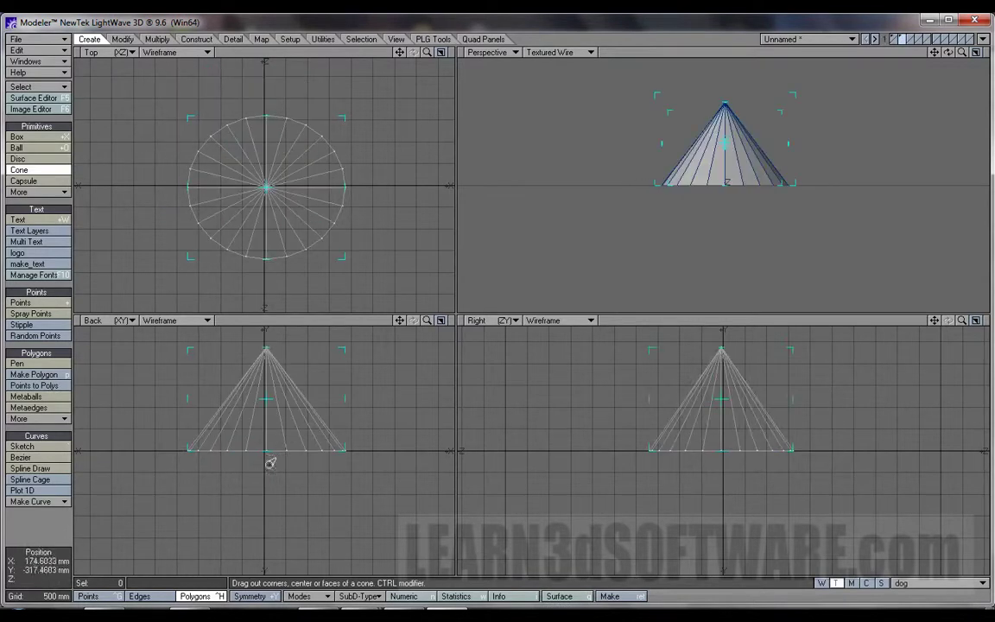
pyautogui.moveTo(269, 473); pyautogui.dragTo(270, 539)
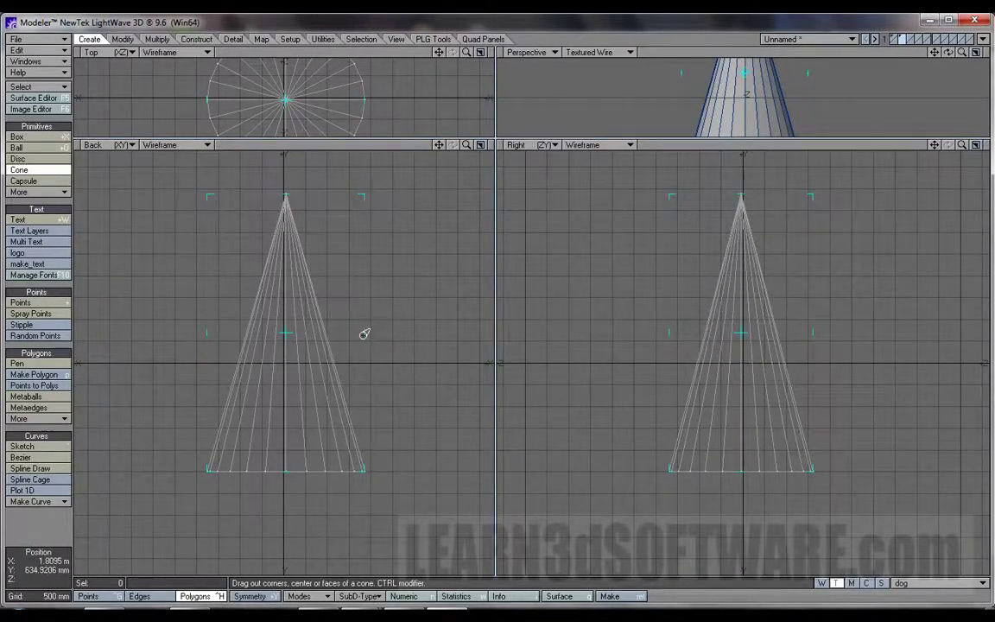
# Widen the cone slightly along X, lower it a little, and realign its centre with the vertical axis
pyautogui.moveTo(366, 333)
pyautogui.mouseDown()
pyautogui.moveTo(435, 329)
pyautogui.moveTo(377, 333)
pyautogui.mouseUp()
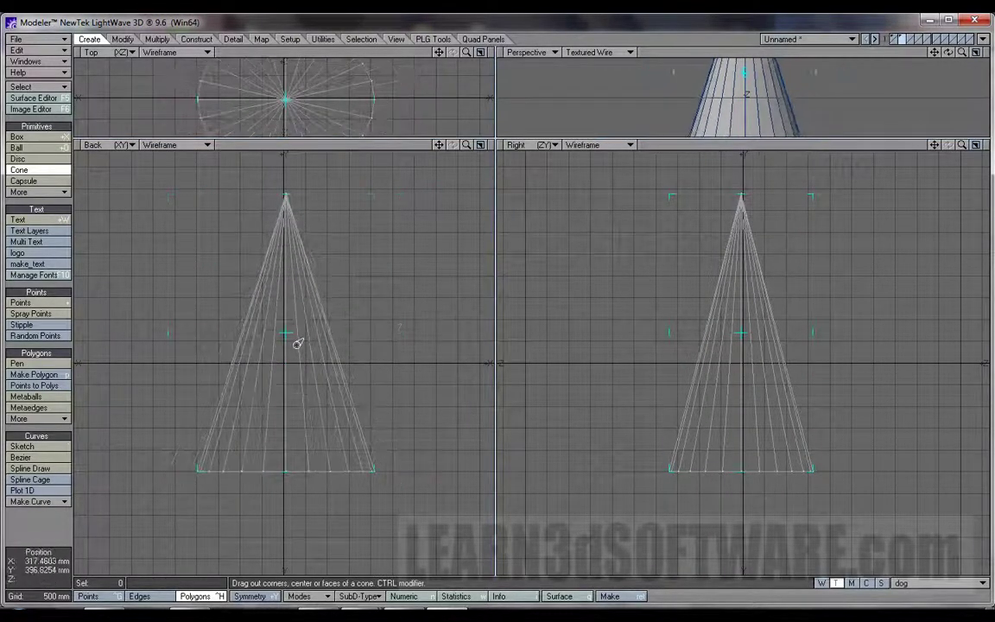
pyautogui.moveTo(283, 333); pyautogui.dragTo(293, 352)
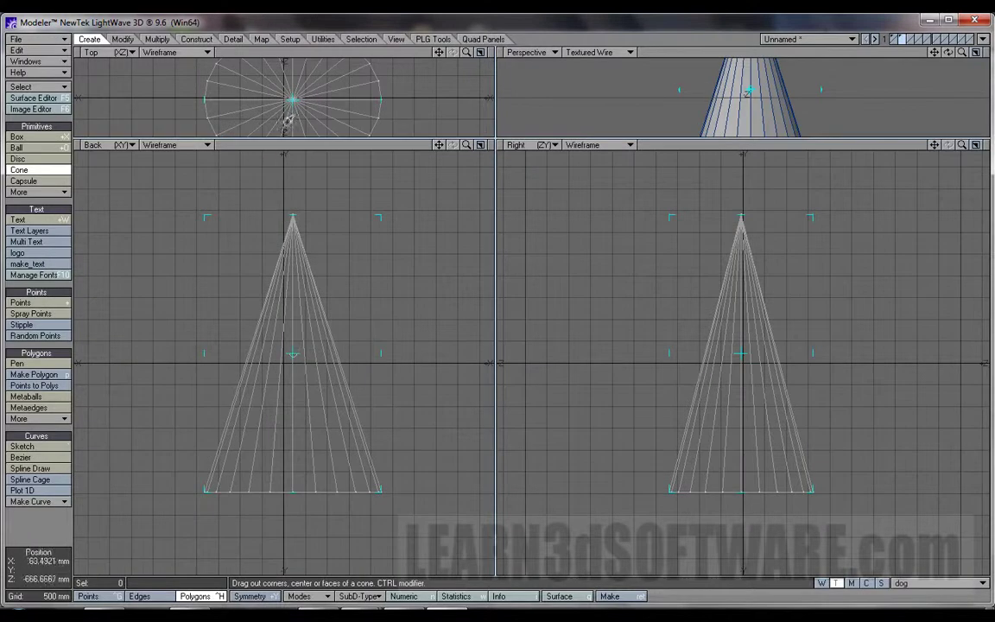
pyautogui.moveTo(294, 97)
pyautogui.mouseDown()
pyautogui.moveTo(320, 98)
pyautogui.moveTo(285, 98)
pyautogui.mouseUp()
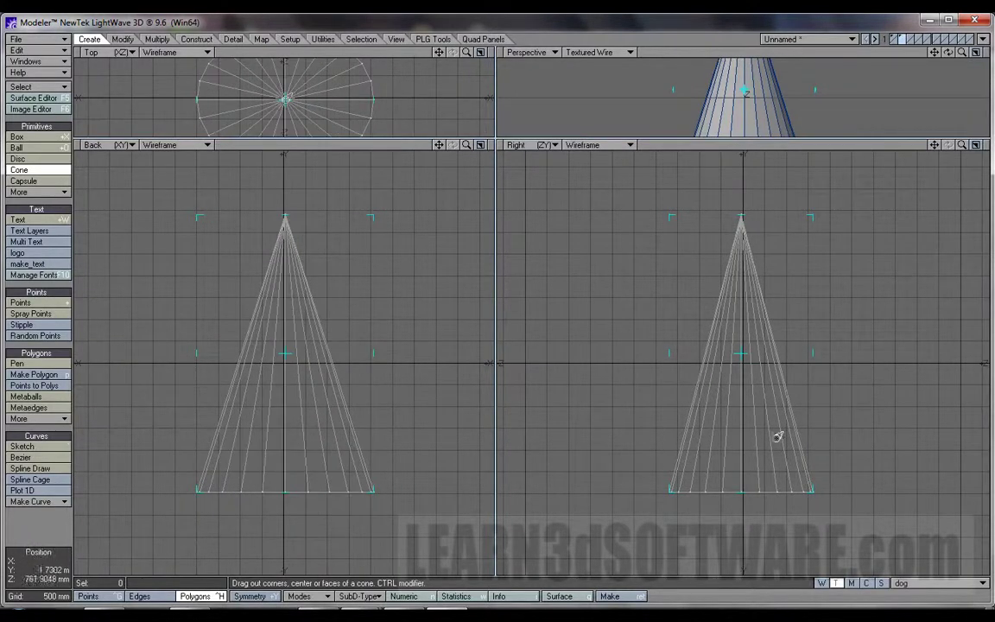
# Shift the cone along Z and reshape it into a thin cone about 546 mm wide, 9.35 m high and 6.39 m deep
pyautogui.moveTo(733, 356); pyautogui.dragTo(757, 353)
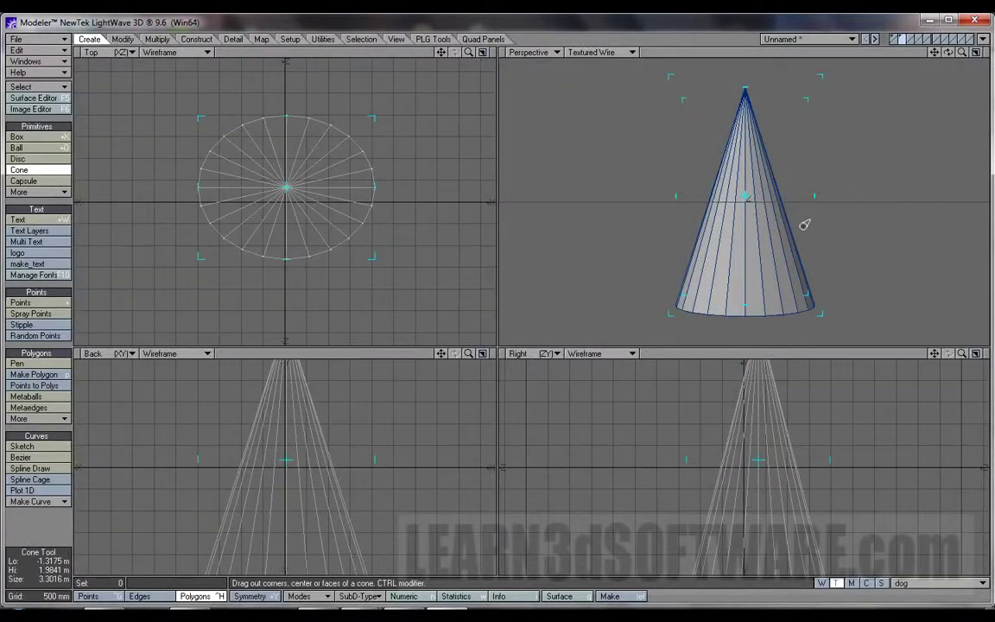
pyautogui.moveTo(948, 54); pyautogui.dragTo(763, 188)
pyautogui.moveTo(961, 53); pyautogui.dragTo(861, 45)
pyautogui.moveTo(940, 57); pyautogui.dragTo(946, 59)
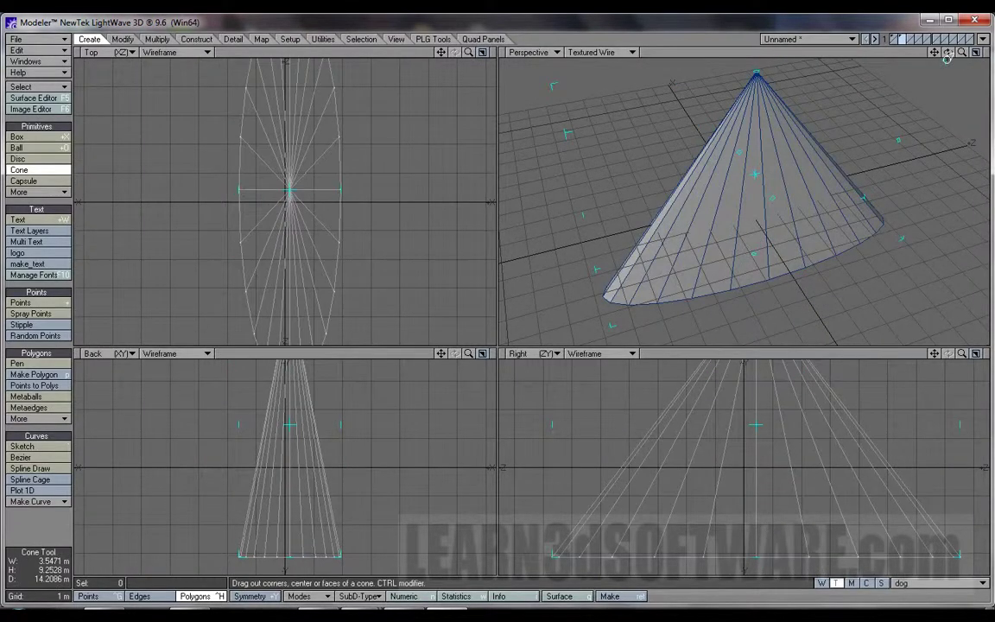
pyautogui.moveTo(893, 248); pyautogui.dragTo(818, 241)
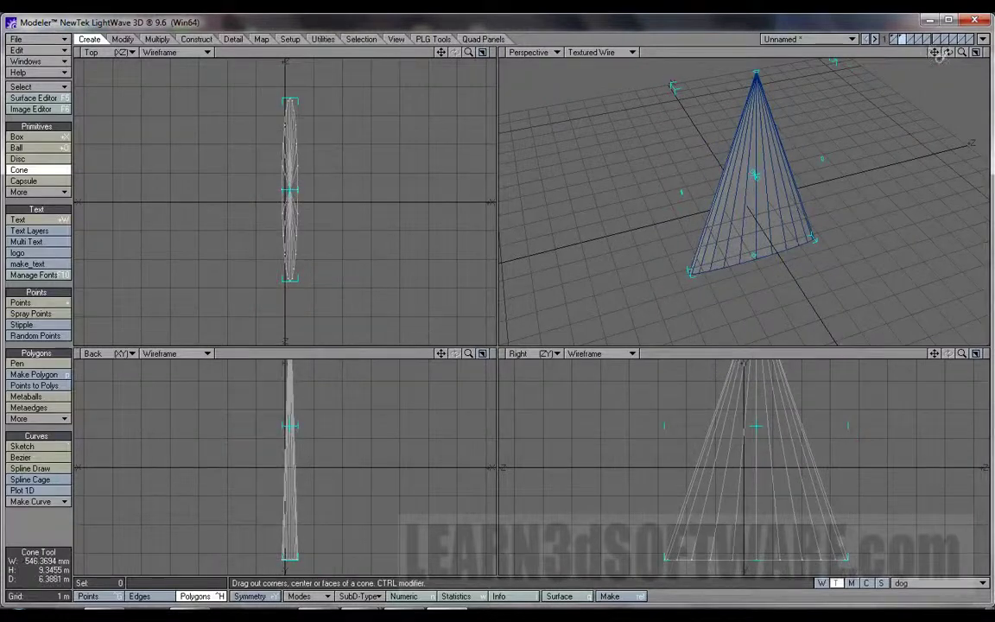
# Widen the cone along X until its base is nearly circular, enlarge the base, and shrink it slightly in the Top view
pyautogui.moveTo(949, 53); pyautogui.dragTo(754, 164)
pyautogui.moveTo(304, 187); pyautogui.dragTo(222, 195)
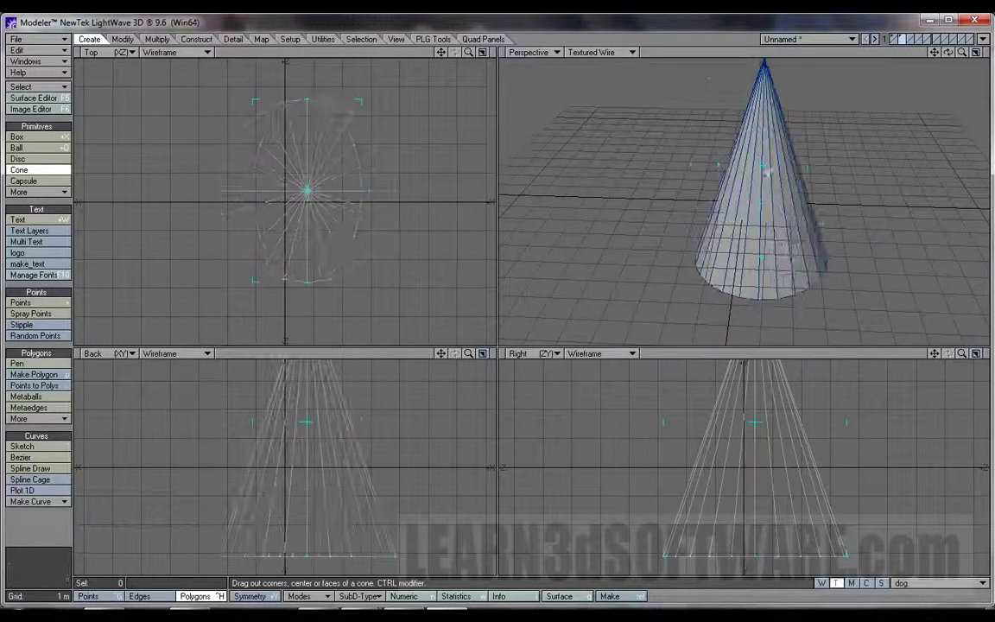
pyautogui.moveTo(947, 51)
pyautogui.mouseDown()
pyautogui.moveTo(957, 55)
pyautogui.moveTo(928, 86)
pyautogui.moveTo(946, 50)
pyautogui.moveTo(943, 62)
pyautogui.mouseUp()
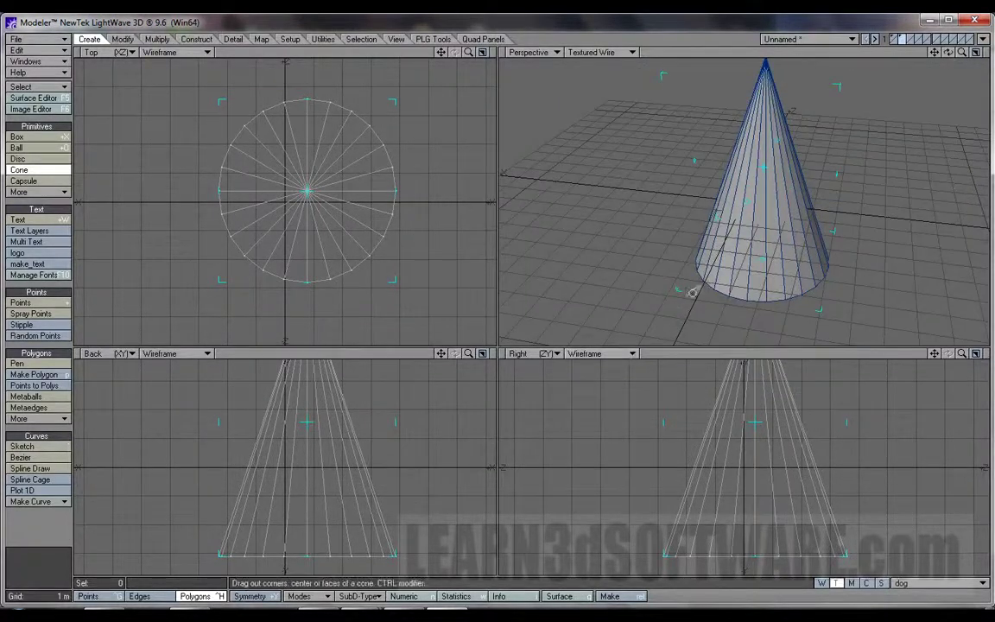
pyautogui.moveTo(674, 291); pyautogui.dragTo(654, 302)
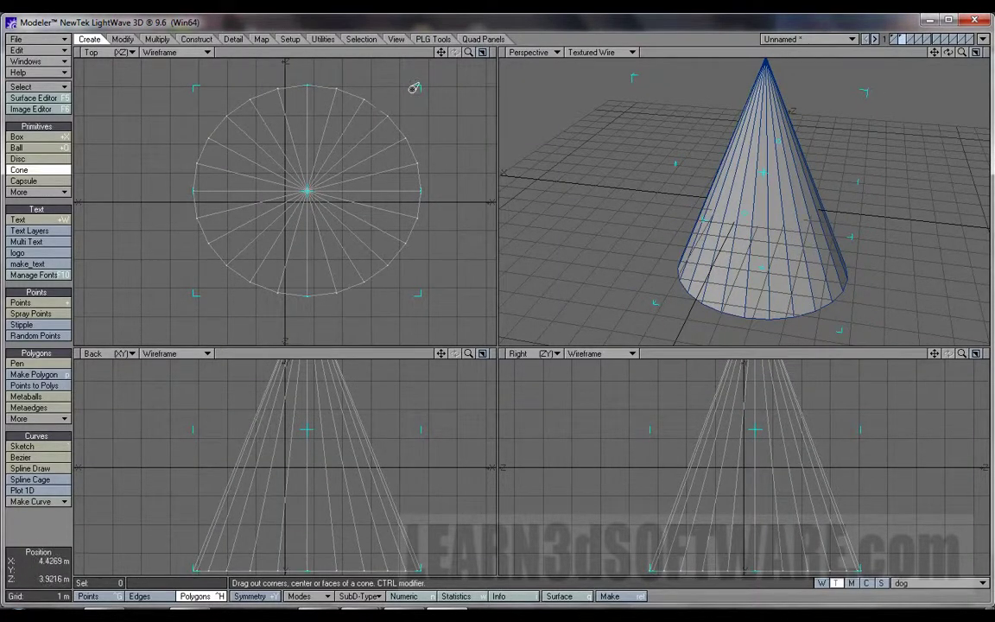
pyautogui.moveTo(415, 90)
pyautogui.mouseDown()
pyautogui.moveTo(444, 94)
pyautogui.moveTo(384, 95)
pyautogui.moveTo(399, 99)
pyautogui.mouseUp()
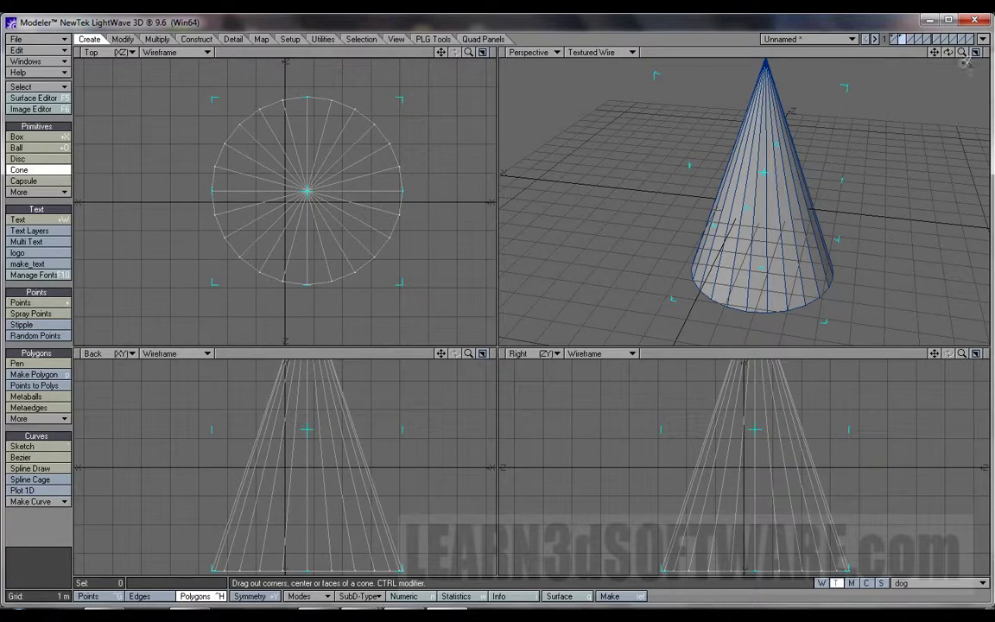
# Widen the cone's base outward in the Perspective view, mainly along X
pyautogui.moveTo(948, 54)
pyautogui.mouseDown()
pyautogui.moveTo(925, 31)
pyautogui.moveTo(950, 67)
pyautogui.moveTo(945, 51)
pyautogui.mouseUp()
pyautogui.moveTo(948, 95); pyautogui.dragTo(950, 83)
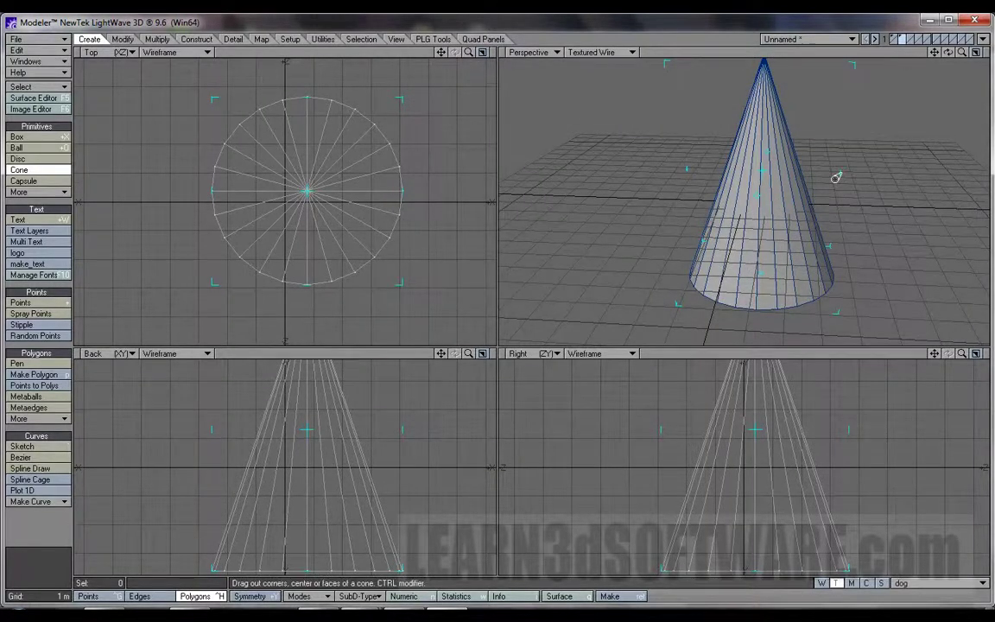
pyautogui.moveTo(835, 177); pyautogui.dragTo(857, 186)
pyautogui.moveTo(949, 53); pyautogui.dragTo(957, 57)
pyautogui.moveTo(850, 177); pyautogui.dragTo(889, 180)
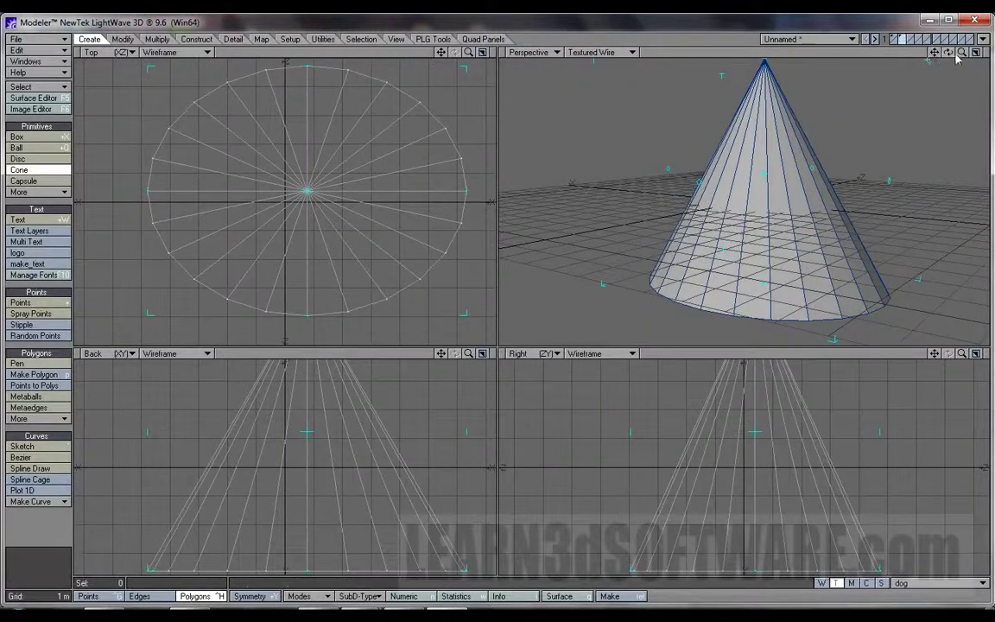
# Narrow the cone along X in the Top view until its base is roughly circular
pyautogui.moveTo(960, 55); pyautogui.dragTo(802, 59)
pyautogui.moveTo(950, 57); pyautogui.dragTo(745, 127)
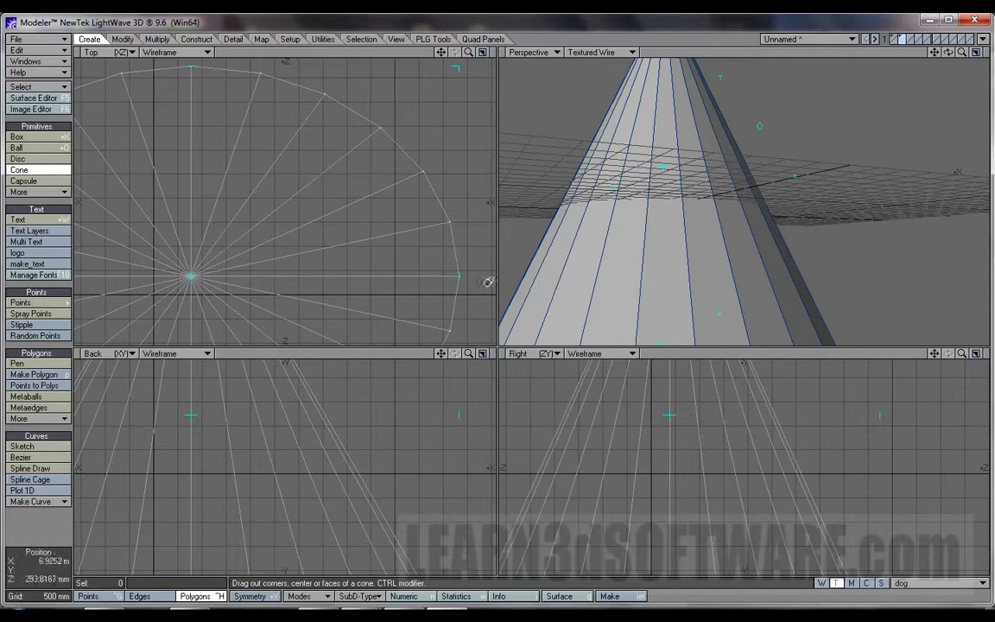
pyautogui.moveTo(457, 279); pyautogui.dragTo(395, 240)
pyautogui.press('a')
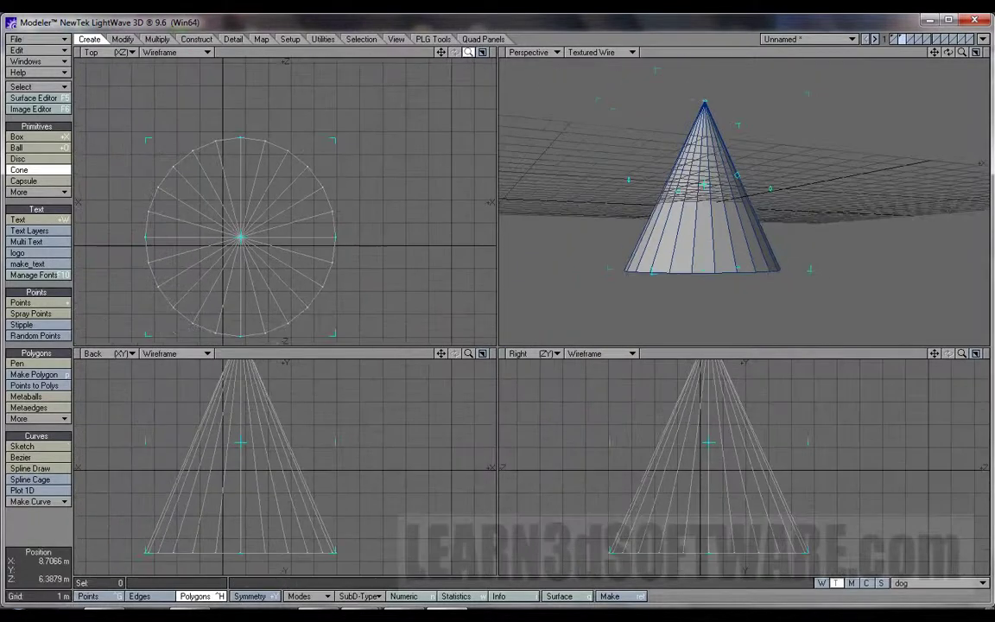
# Enlarge the cone's base along X and Z from one of its corners in the Perspective view
pyautogui.moveTo(947, 54)
pyautogui.mouseDown()
pyautogui.moveTo(941, 126)
pyautogui.moveTo(935, 100)
pyautogui.moveTo(902, 69)
pyautogui.moveTo(938, 64)
pyautogui.mouseUp()
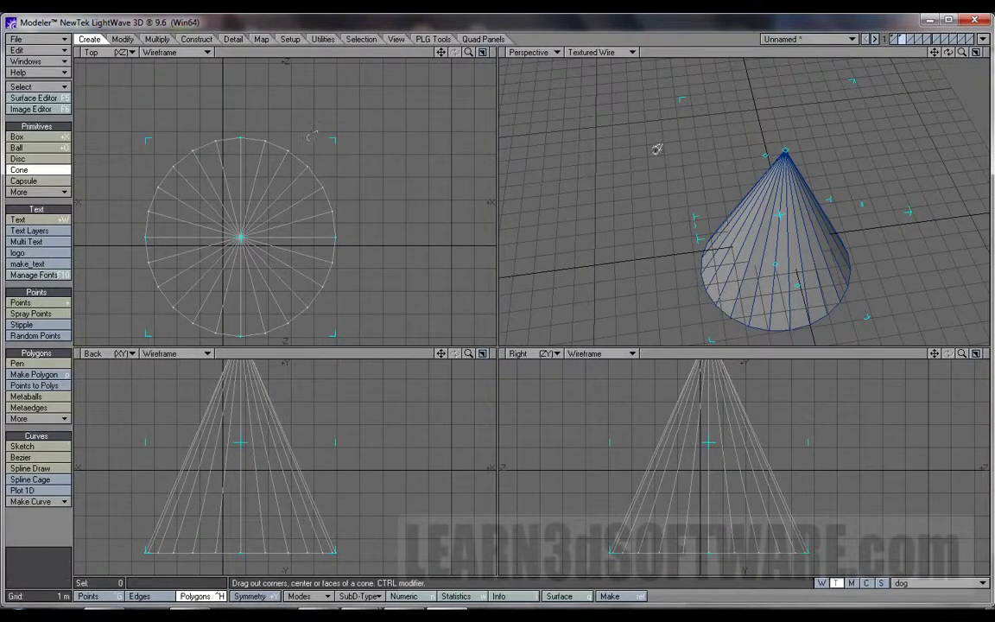
pyautogui.moveTo(688, 104); pyautogui.dragTo(660, 82)
pyautogui.moveTo(951, 57); pyautogui.dragTo(943, 87)
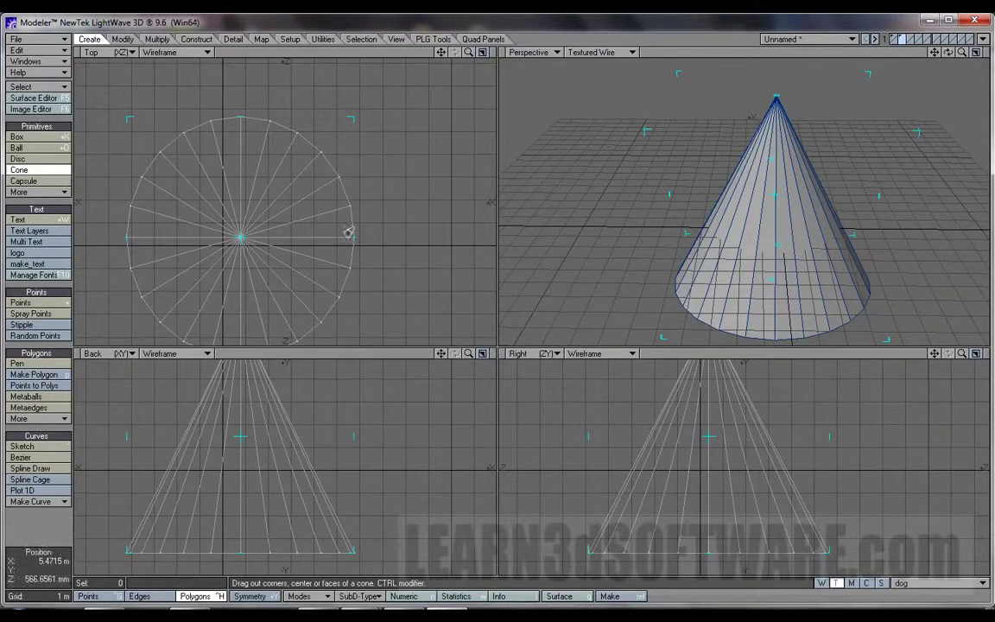
pyautogui.moveTo(348, 233)
pyautogui.mouseDown()
pyautogui.moveTo(366, 244)
pyautogui.moveTo(354, 252)
pyautogui.mouseUp()
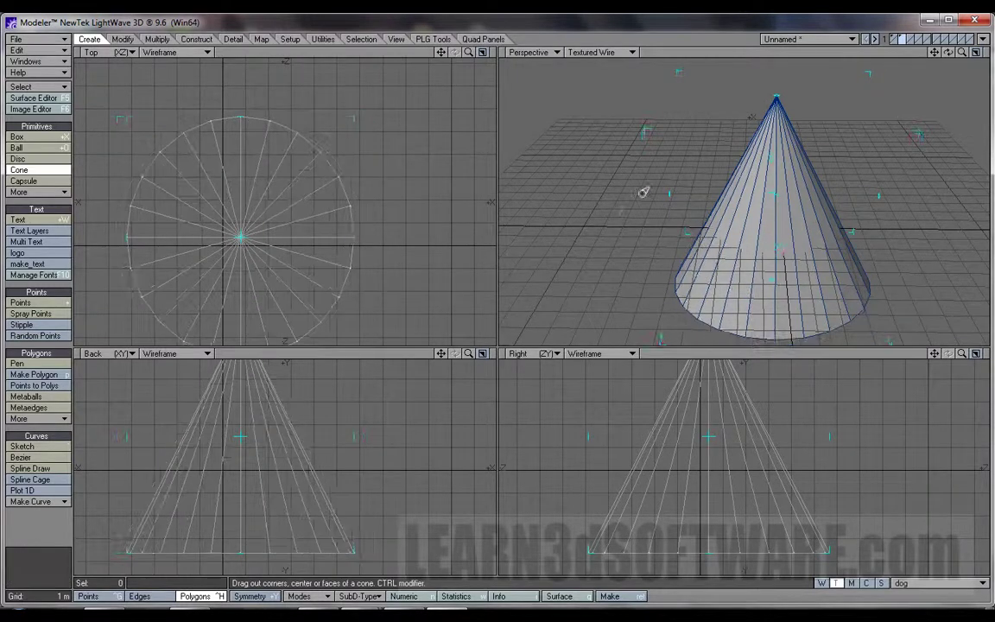
pyautogui.moveTo(668, 199)
pyautogui.mouseDown()
pyautogui.moveTo(657, 199)
pyautogui.moveTo(671, 201)
pyautogui.mouseUp()
pyautogui.moveTo(947, 69); pyautogui.dragTo(966, 57)
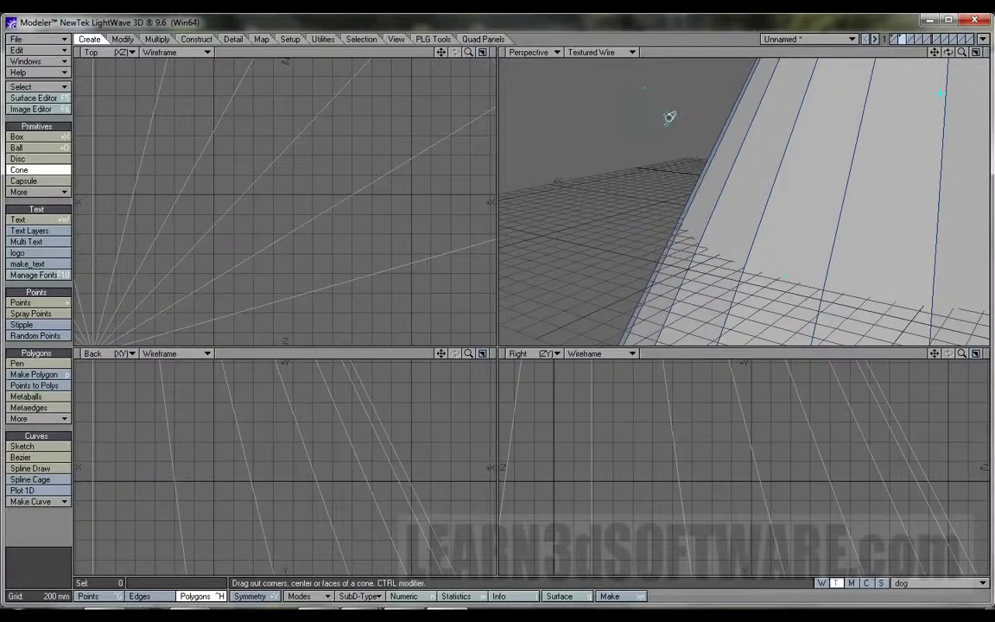
pyautogui.press('a')
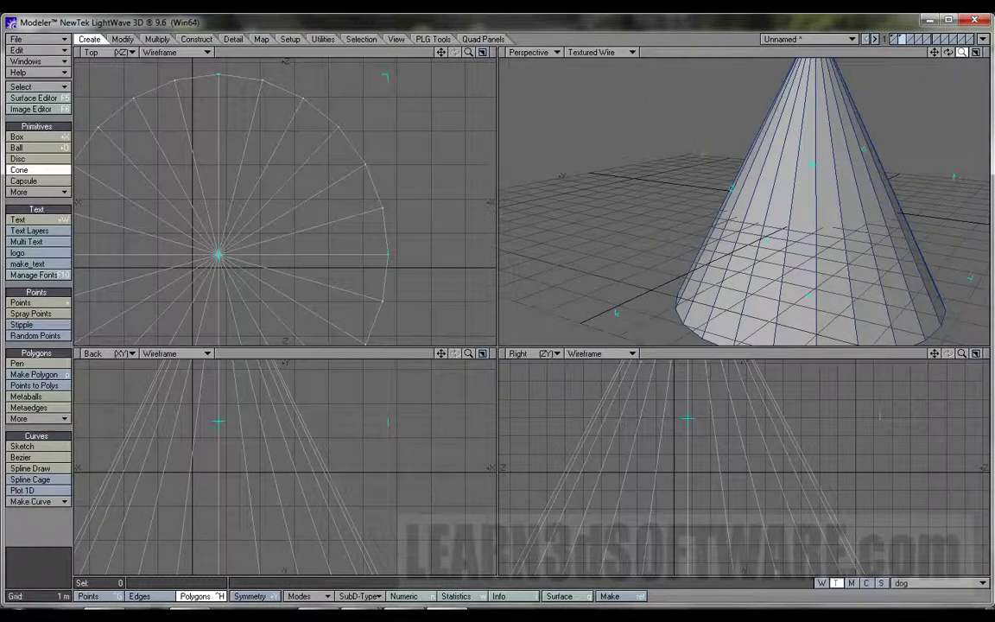
pyautogui.moveTo(947, 52); pyautogui.dragTo(906, 65)
pyautogui.moveTo(771, 131); pyautogui.dragTo(799, 134)
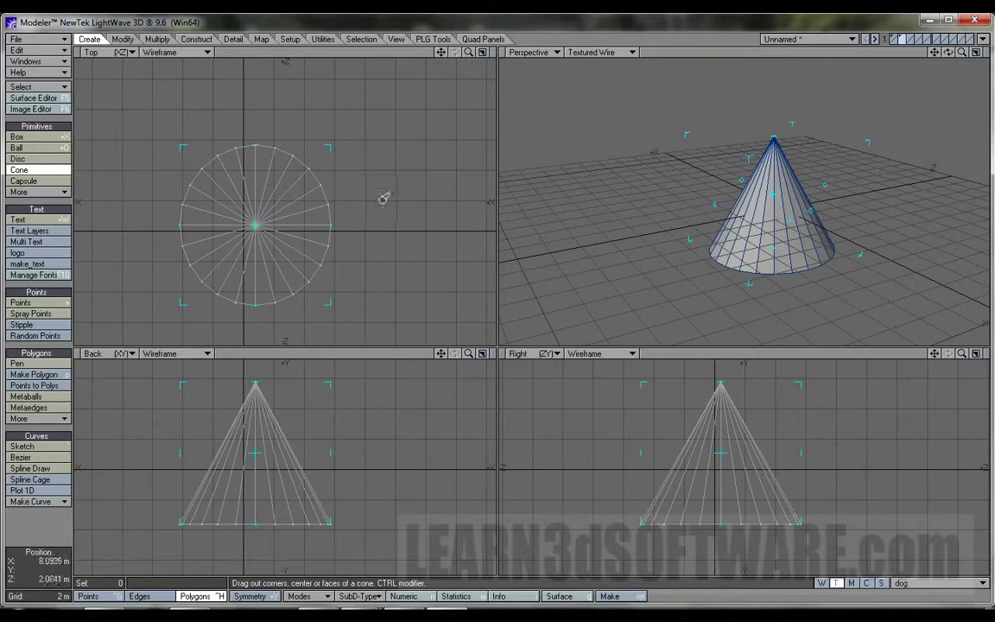
# Open the cone's numeric options and set the sides to 16, 4 and finally 3
pyautogui.press('n')
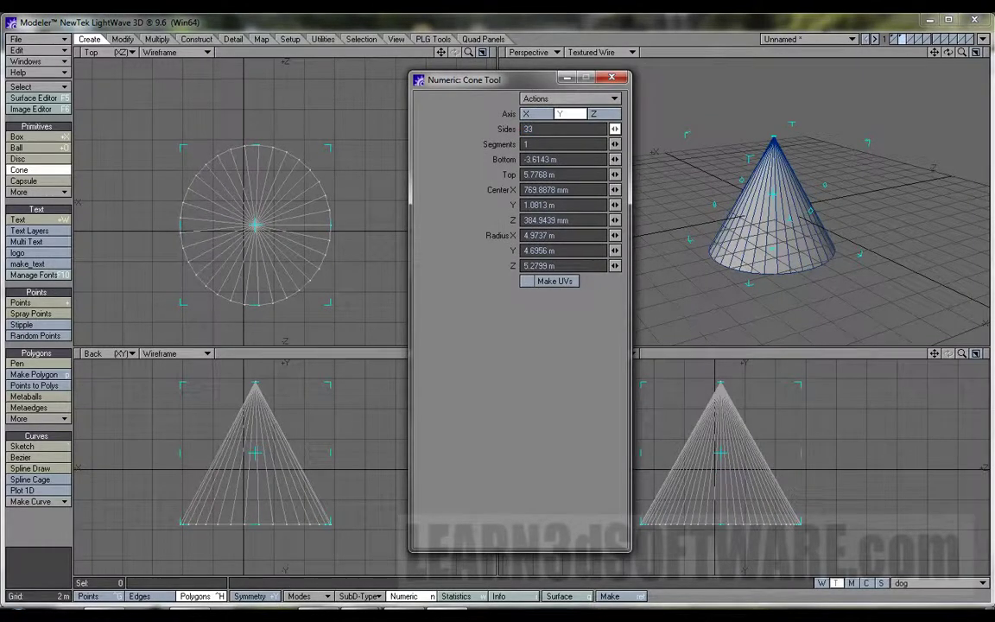
pyautogui.write('16')
pyautogui.press('Return')
pyautogui.moveTo(615, 129); pyautogui.dragTo(583, 130)
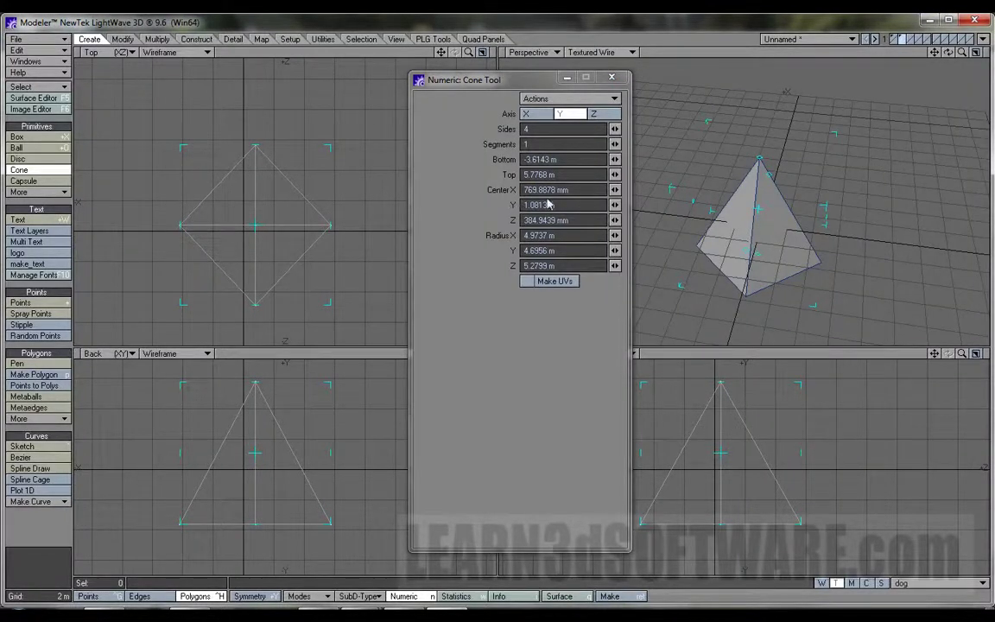
pyautogui.moveTo(614, 128); pyautogui.dragTo(611, 128)
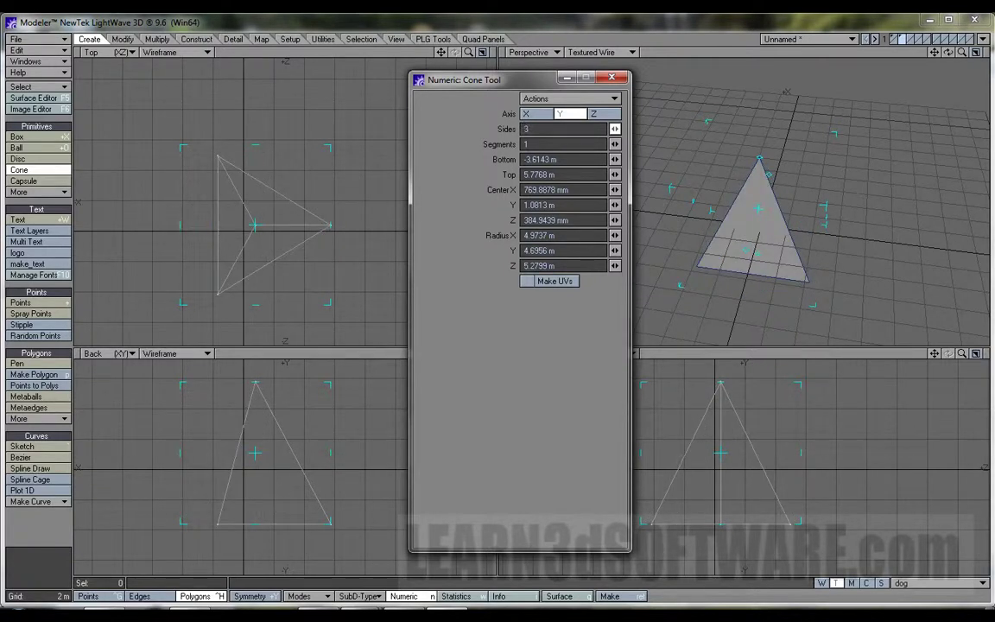
# Set the cone to 8 sides and 7 segments
pyautogui.moveTo(947, 52); pyautogui.dragTo(903, 180)
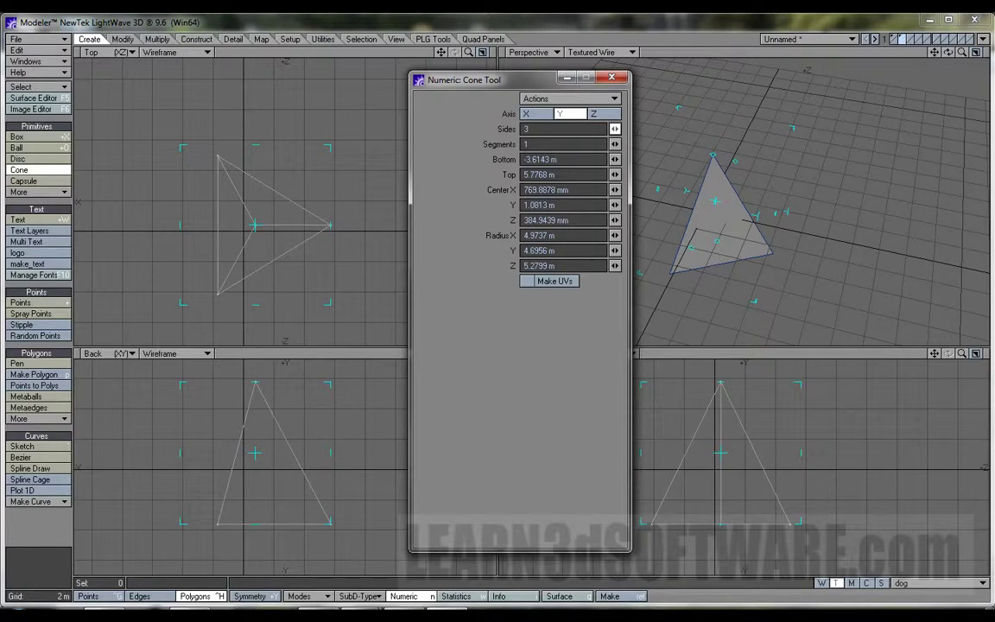
pyautogui.moveTo(615, 128); pyautogui.dragTo(622, 144)
pyautogui.moveTo(961, 52)
pyautogui.mouseDown()
pyautogui.moveTo(947, 60)
pyautogui.moveTo(949, 48)
pyautogui.mouseUp()
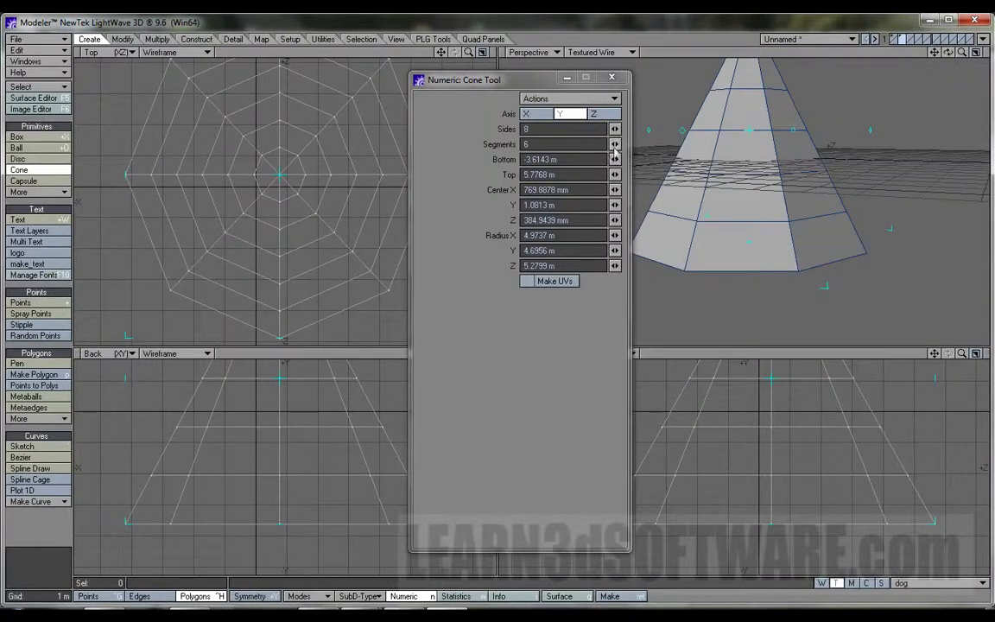
pyautogui.moveTo(614, 144)
pyautogui.mouseDown()
pyautogui.moveTo(600, 144)
pyautogui.moveTo(628, 144)
pyautogui.moveTo(613, 148)
pyautogui.mouseUp()
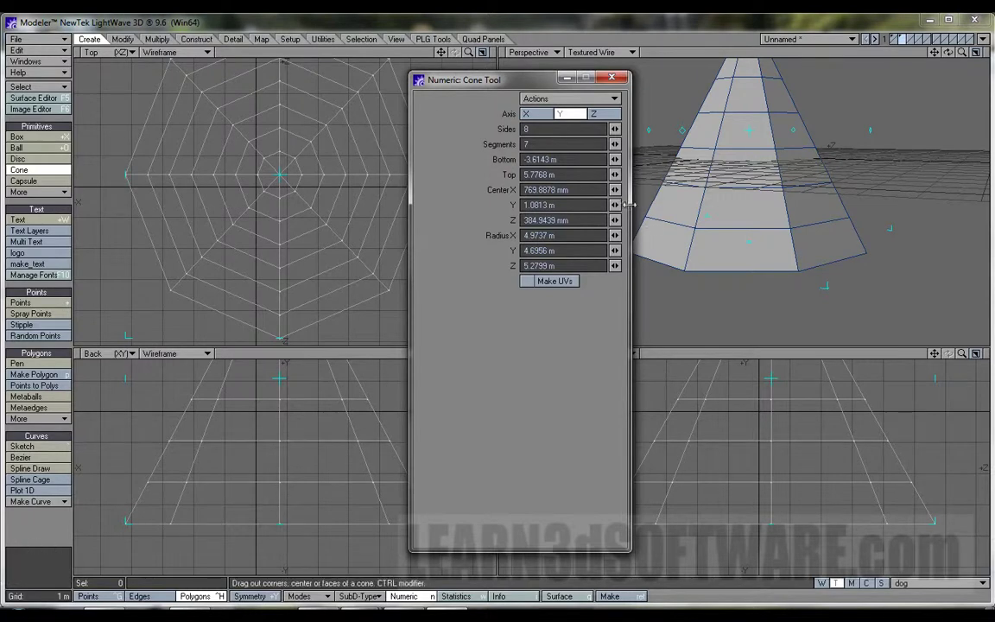
# Adjust the cone's centre to X 836 mm and Y 815 mm, and its radii to X 5.93 m, Y 5.14 m and Z 6.35 m
pyautogui.moveTo(614, 189)
pyautogui.mouseDown()
pyautogui.moveTo(631, 190)
pyautogui.moveTo(617, 196)
pyautogui.mouseUp()
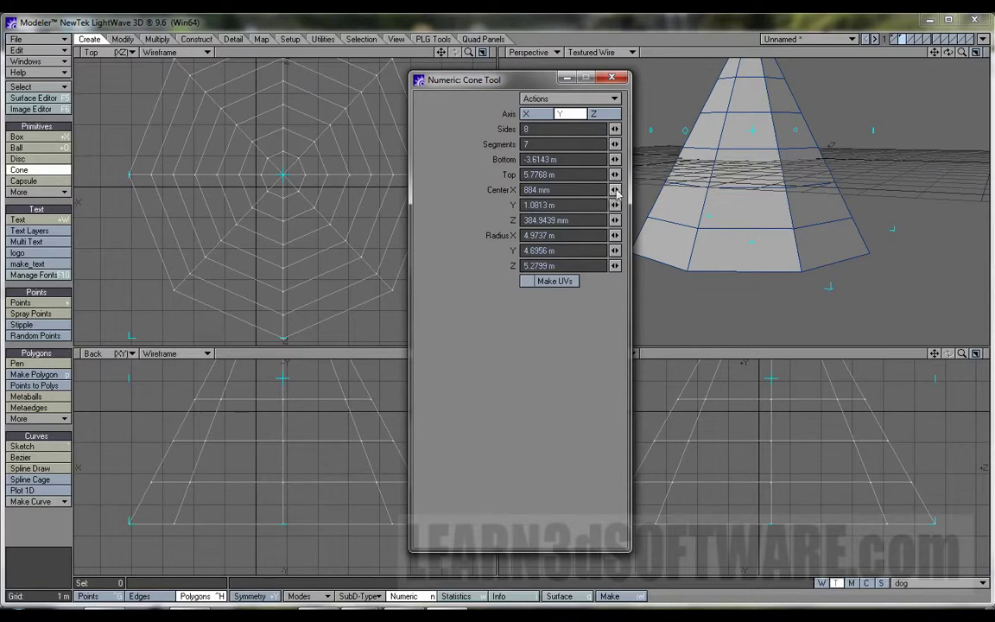
pyautogui.moveTo(617, 196); pyautogui.dragTo(615, 160)
pyautogui.moveTo(933, 52); pyautogui.dragTo(952, 104)
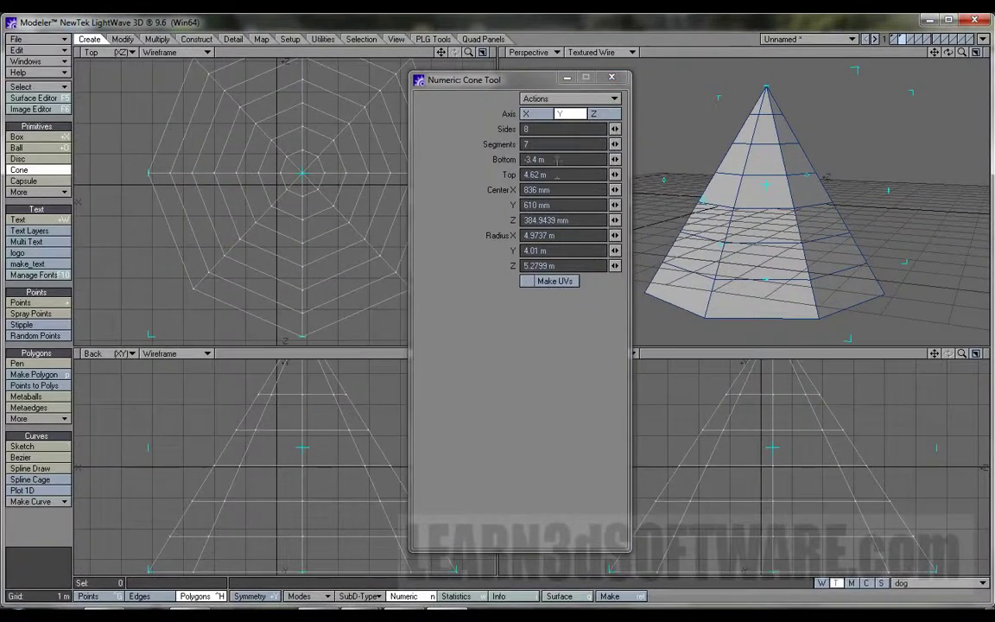
pyautogui.moveTo(615, 159)
pyautogui.mouseDown()
pyautogui.moveTo(633, 158)
pyautogui.moveTo(611, 159)
pyautogui.moveTo(615, 175)
pyautogui.mouseUp()
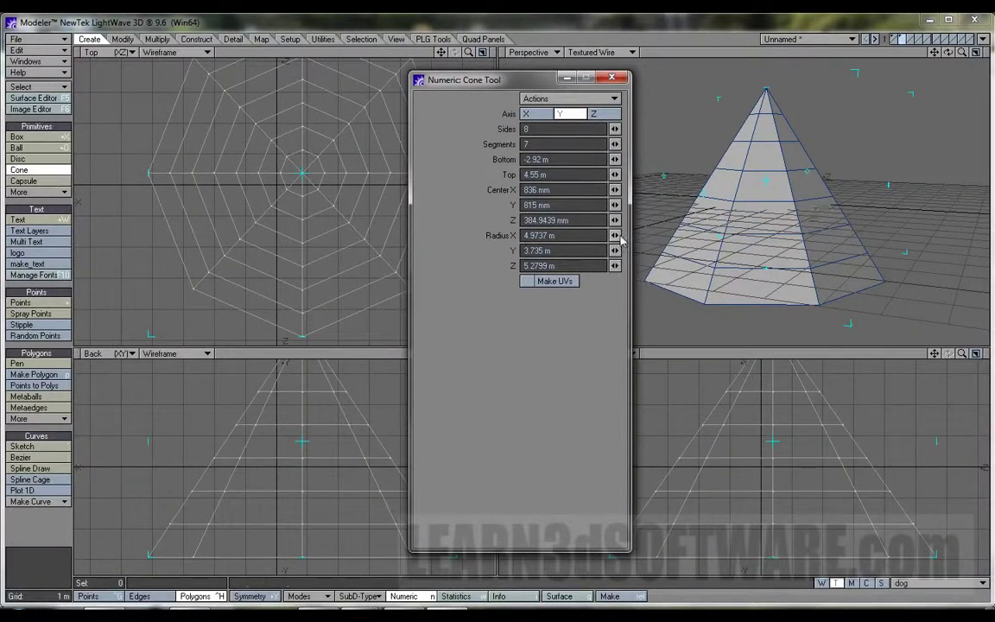
pyautogui.moveTo(615, 235)
pyautogui.mouseDown()
pyautogui.moveTo(615, 266)
pyautogui.moveTo(614, 235)
pyautogui.mouseUp()
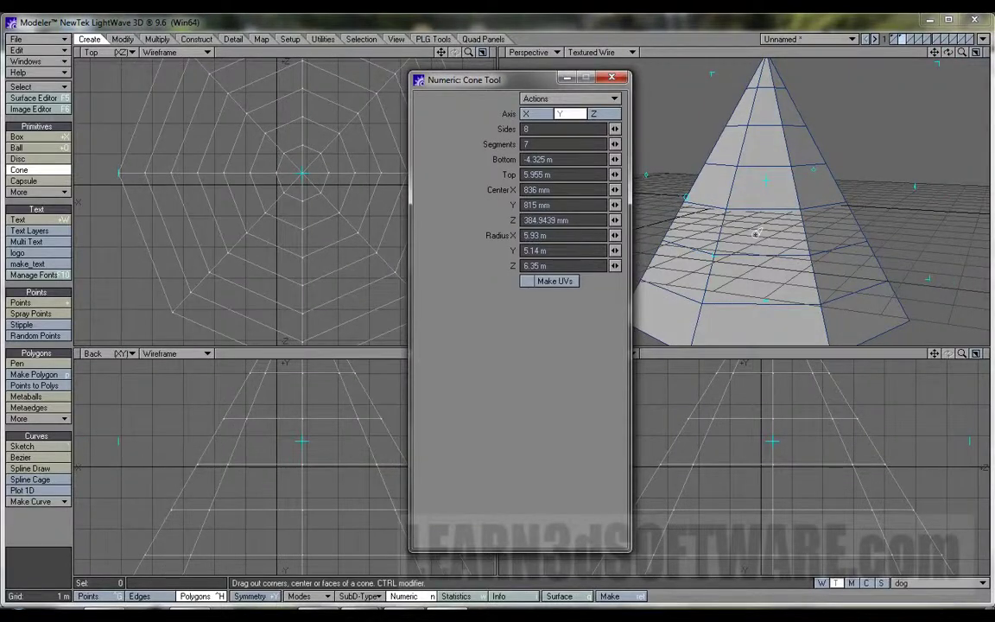
# Set the texture map selection to none and try to turn on Make UVs for the cone
pyautogui.click(527, 281)
pyautogui.click(924, 584)
pyautogui.click(925, 576)
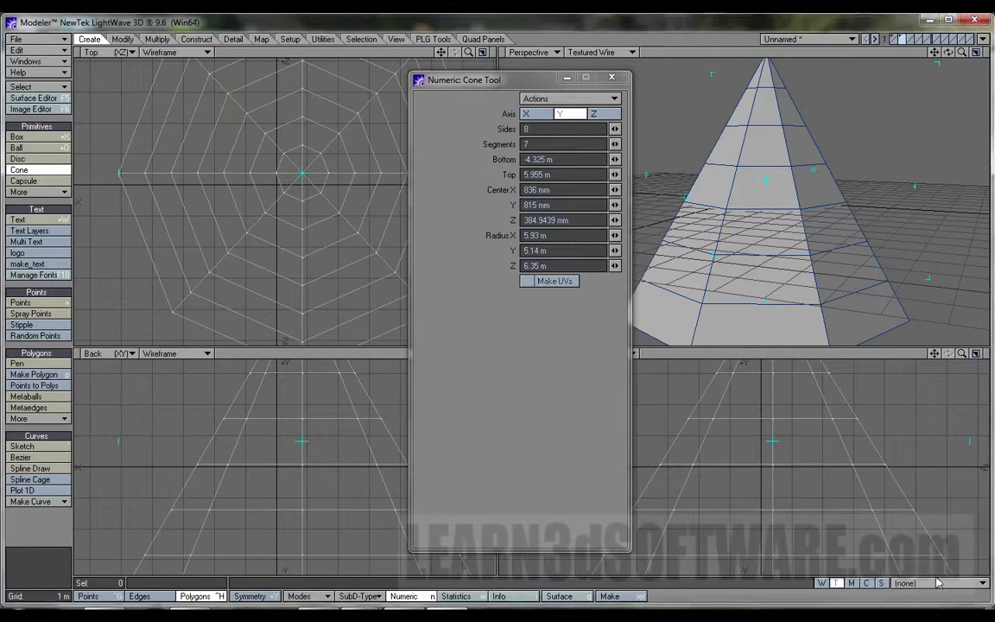
pyautogui.click(528, 282)
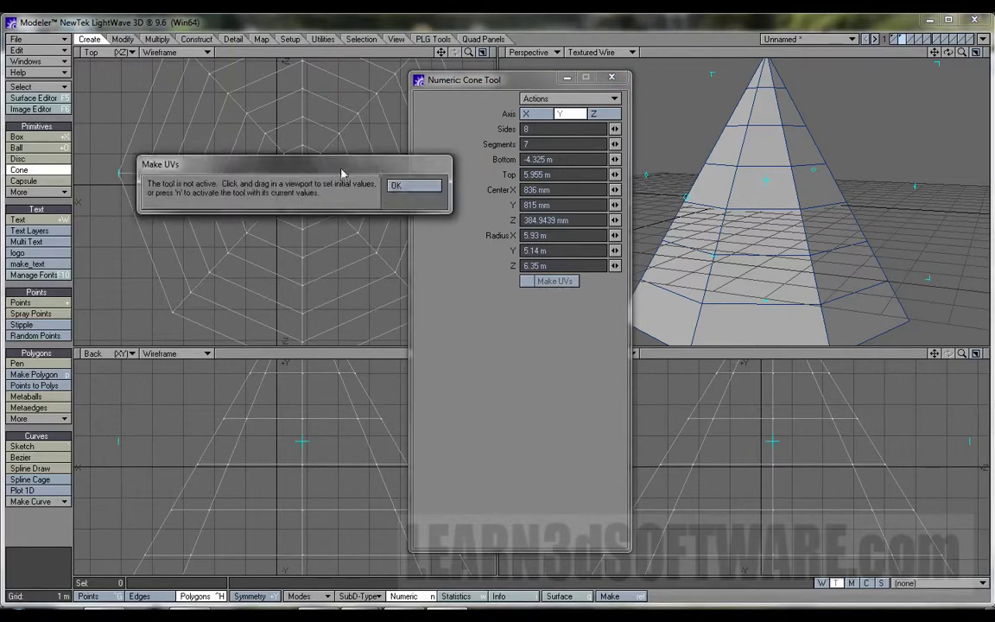
pyautogui.click(391, 184)
# Create a cylindrical UV texture map named bird and switch the Back viewport to UV Texture
pyautogui.click(933, 583)
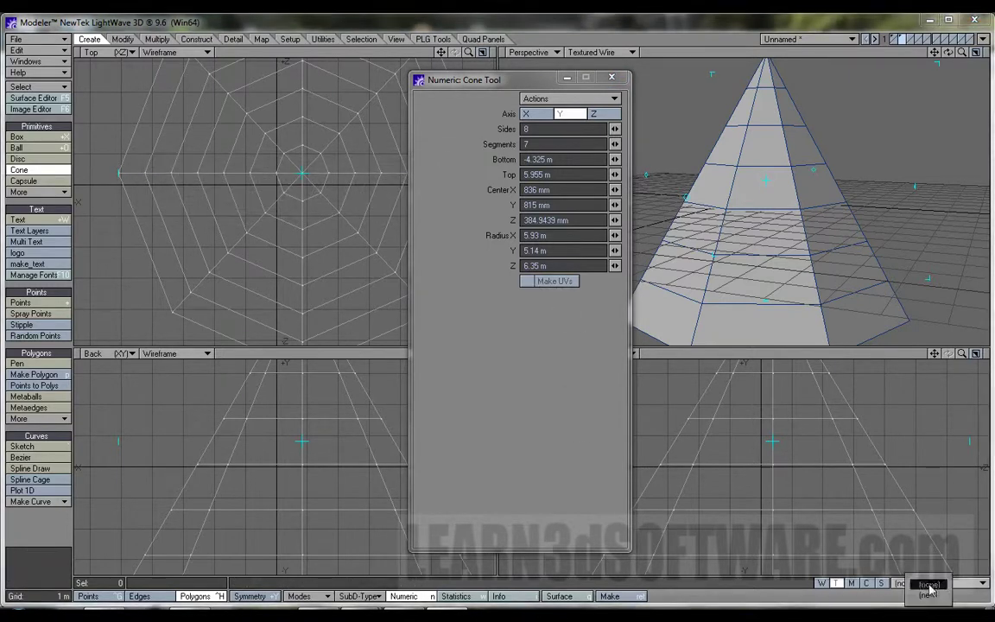
pyautogui.click(929, 596)
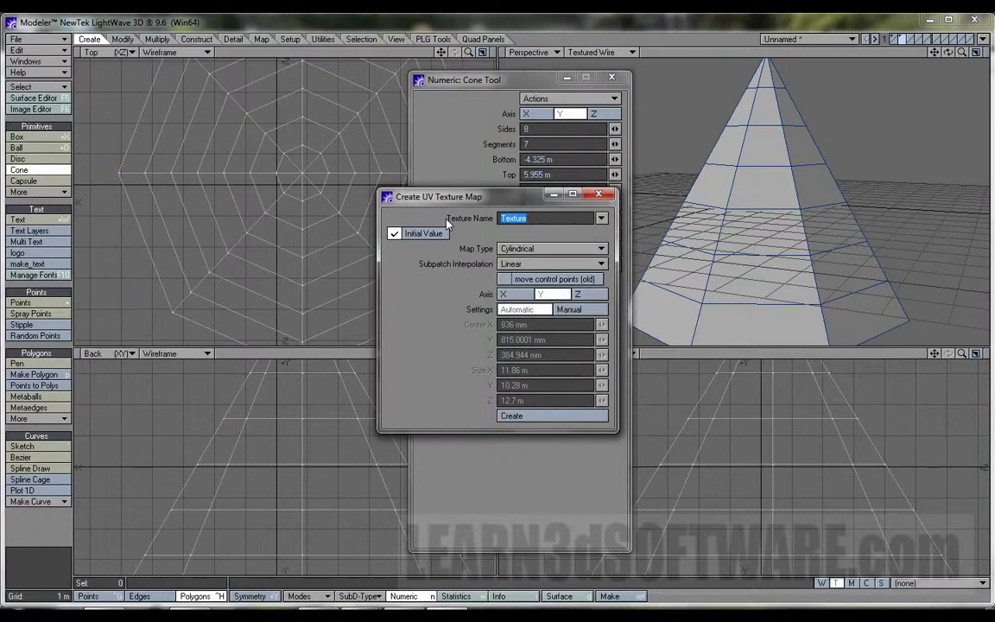
pyautogui.write('bird')
pyautogui.click(536, 248)
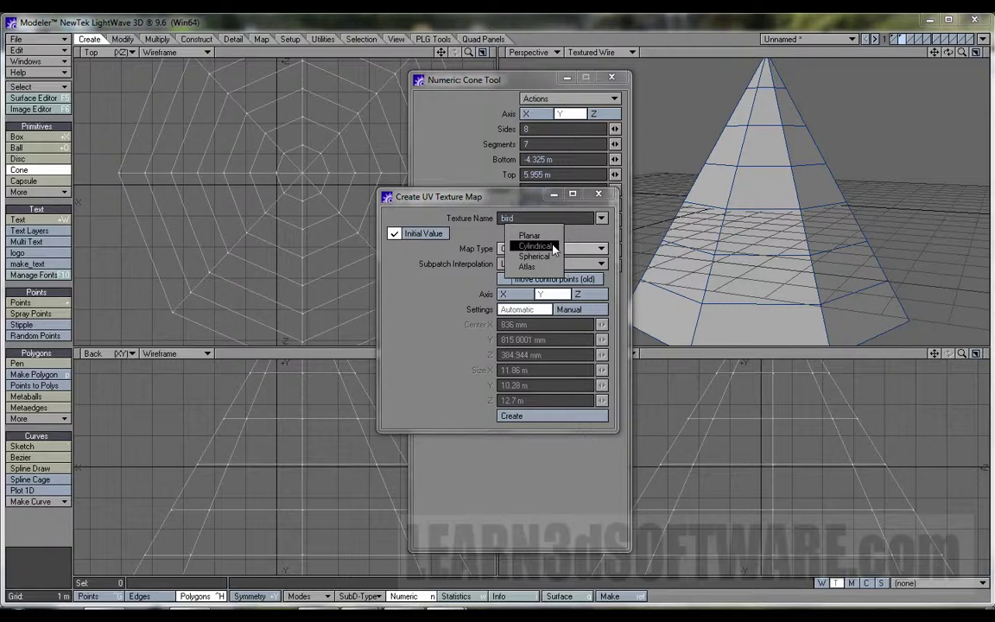
pyautogui.click(551, 248)
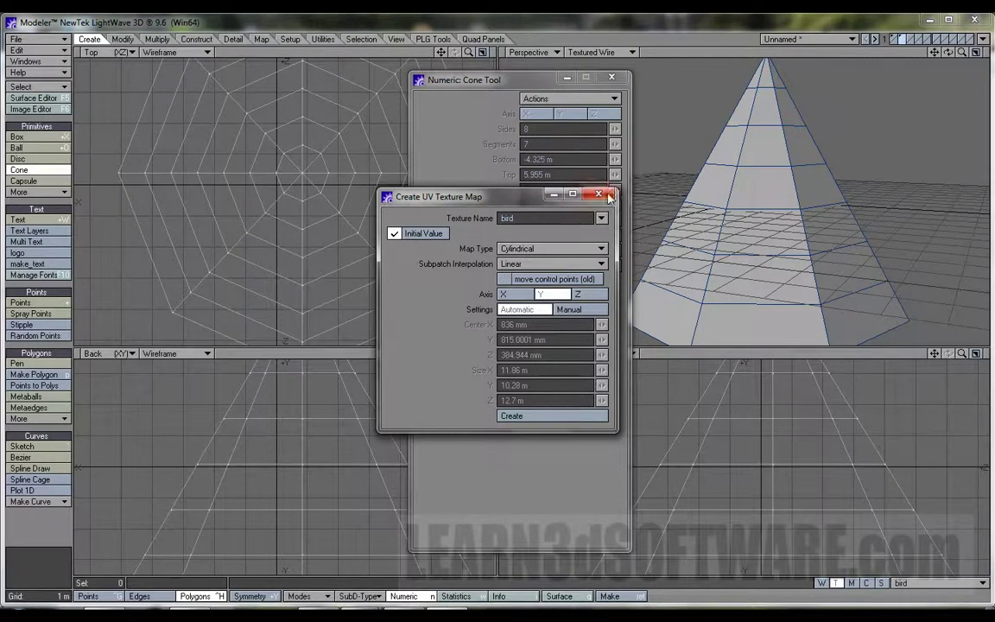
pyautogui.click(541, 416)
pyautogui.click(116, 354)
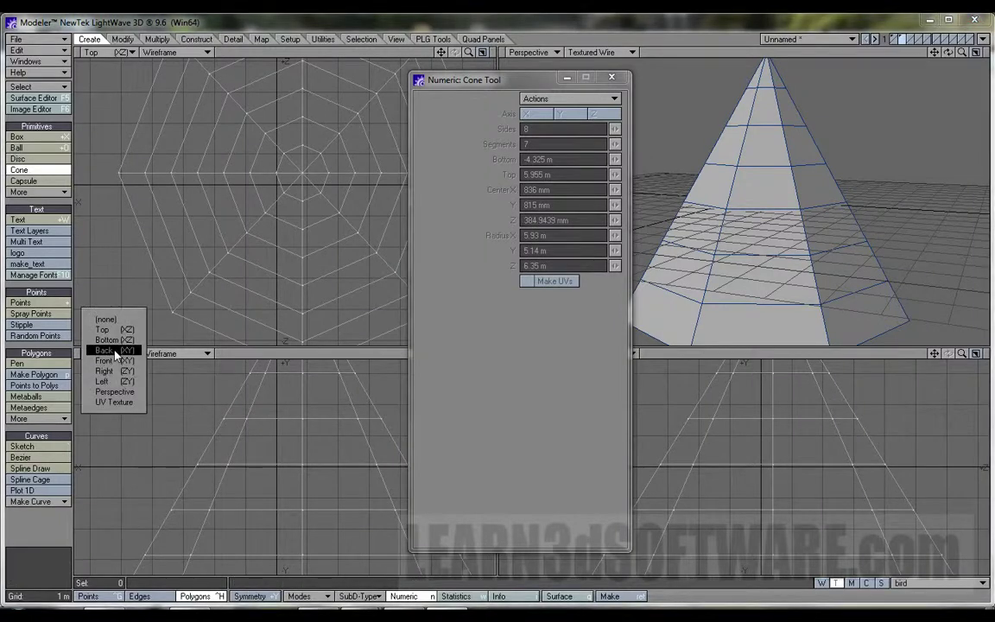
pyautogui.click(99, 399)
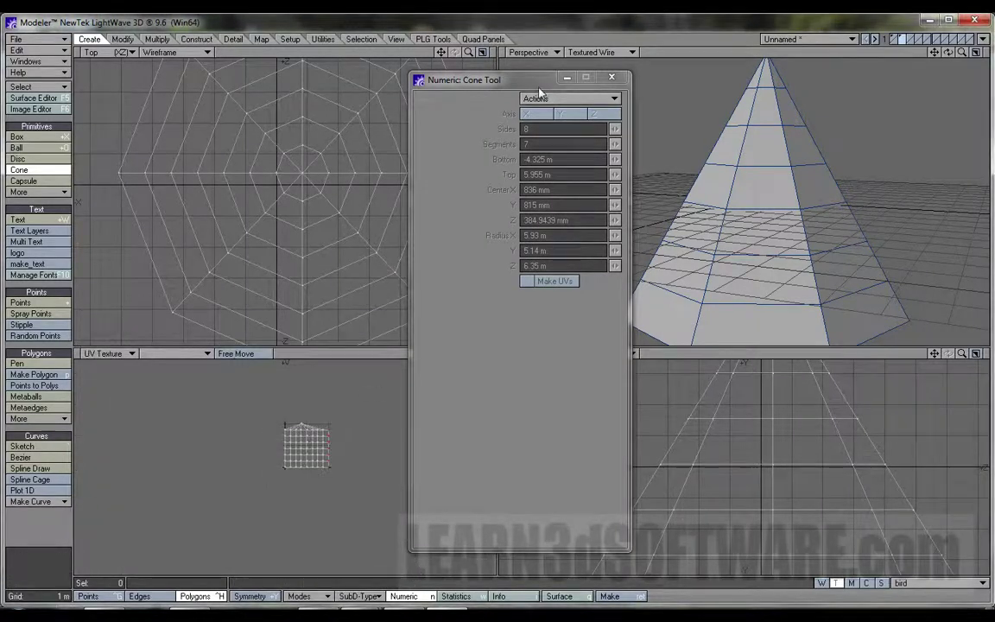
# Move the cone's numeric options clear of the viewports and enlarge the UV Texture viewport to examine the cone's UV map
pyautogui.moveTo(483, 76); pyautogui.dragTo(717, 52)
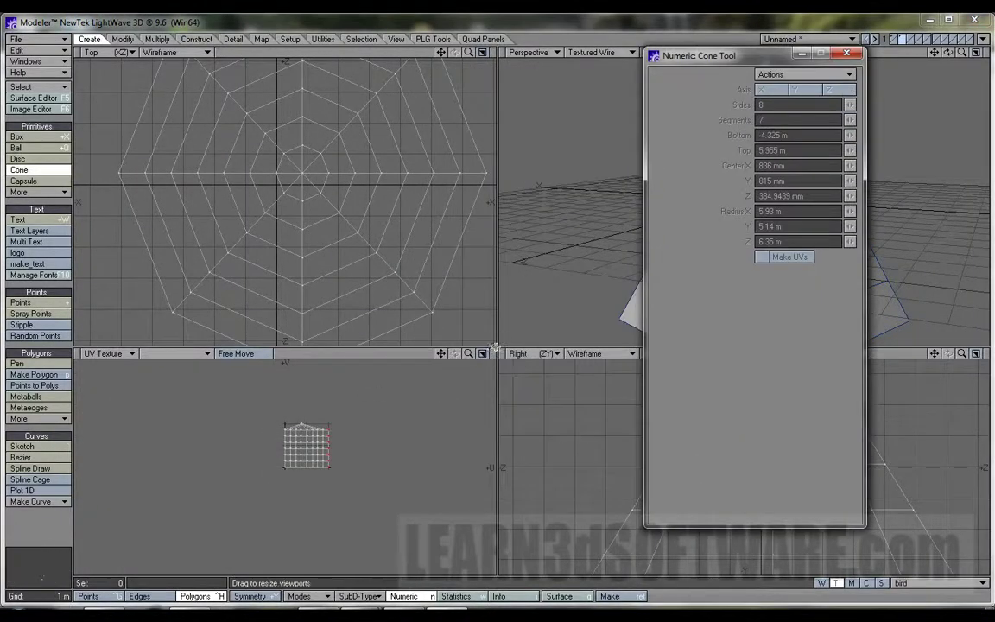
pyautogui.moveTo(495, 340); pyautogui.dragTo(425, 212)
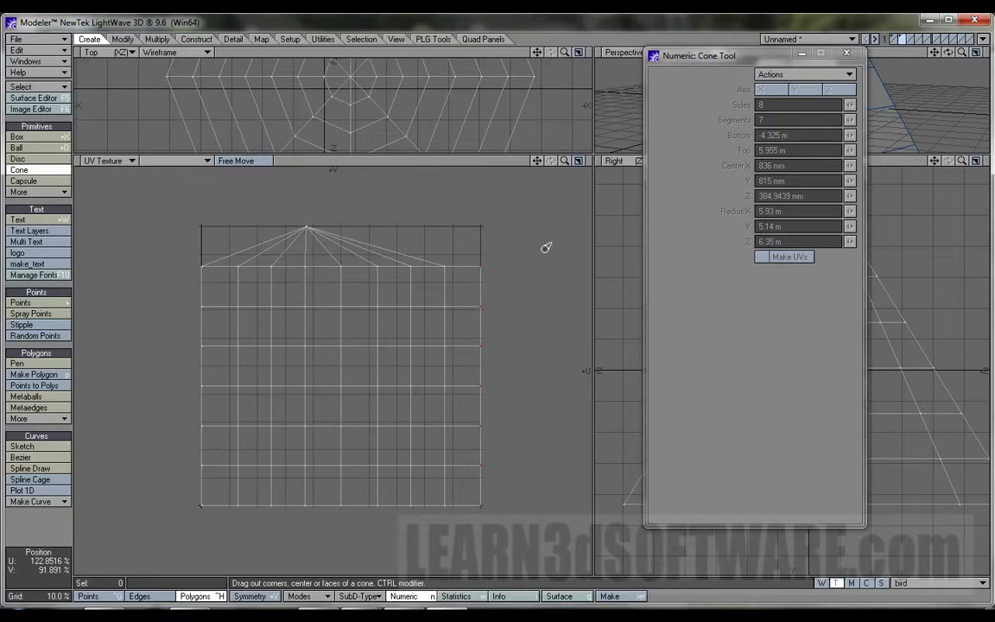
pyautogui.click(578, 161)
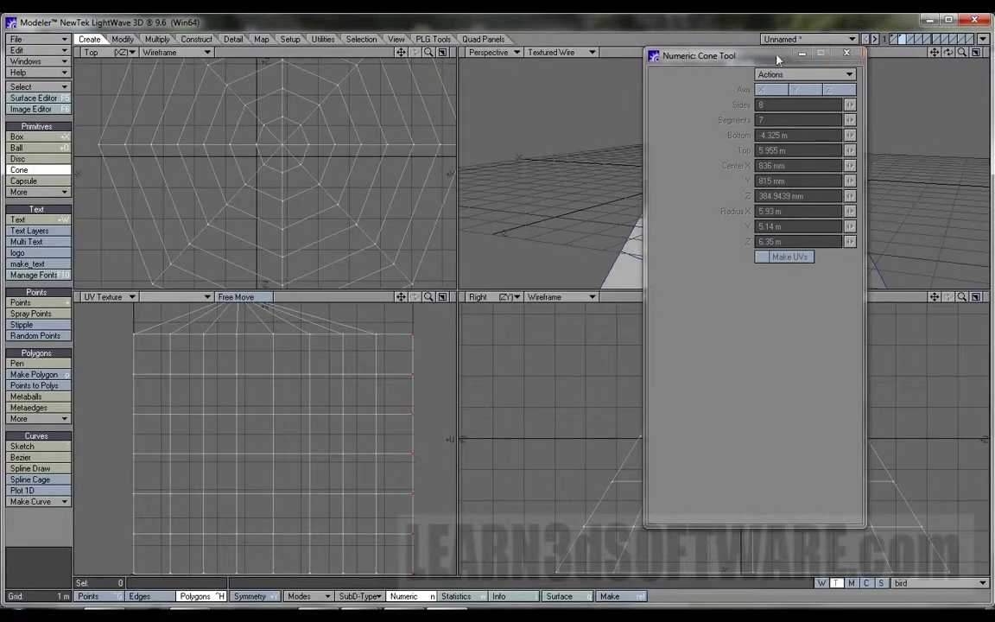
# Close the cone's numeric options, rebalance the four viewports, fit the cone in all views and inspect it from several Perspective angles
pyautogui.click(845, 54)
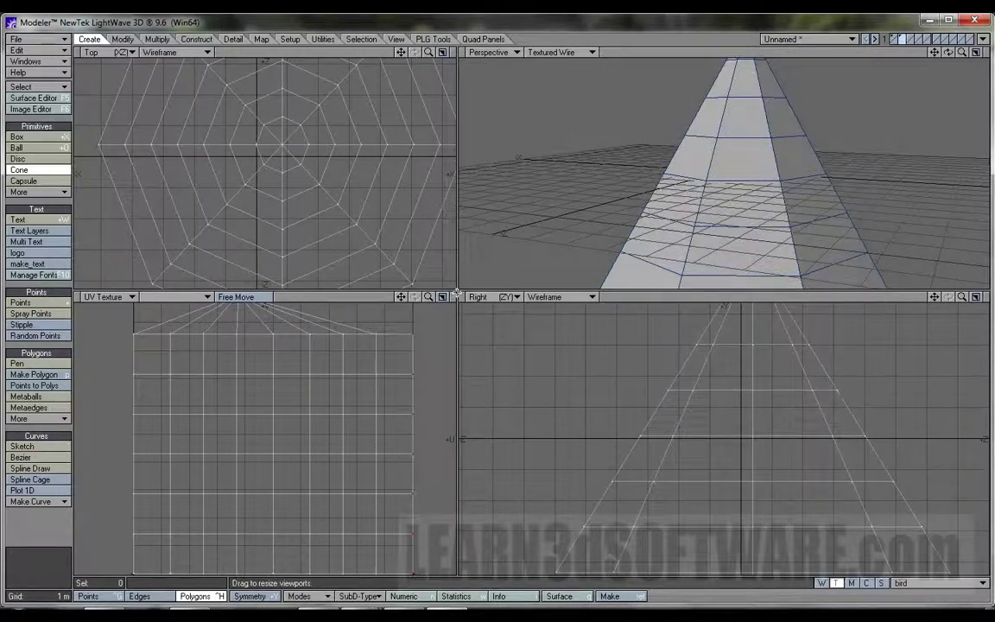
pyautogui.moveTo(456, 293); pyautogui.dragTo(555, 325)
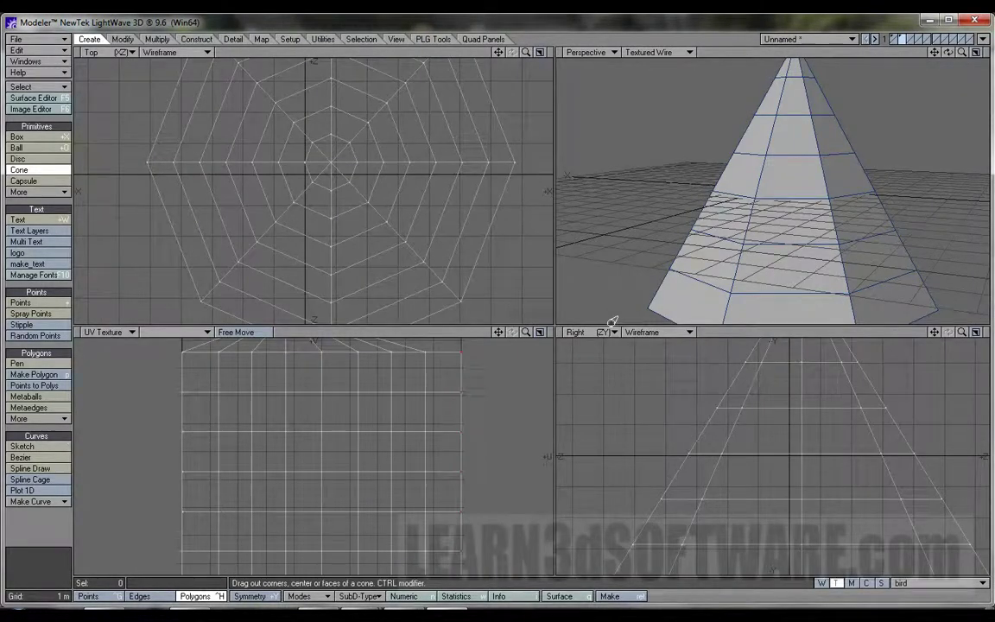
pyautogui.press('a')
pyautogui.moveTo(947, 53); pyautogui.dragTo(990, 95)
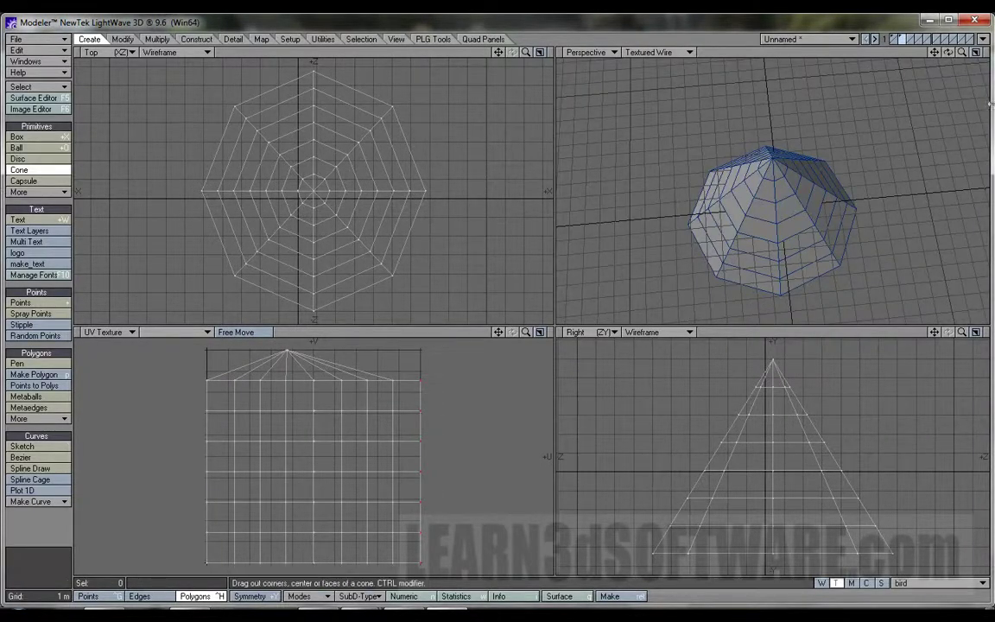
pyautogui.moveTo(947, 52); pyautogui.dragTo(939, 82)
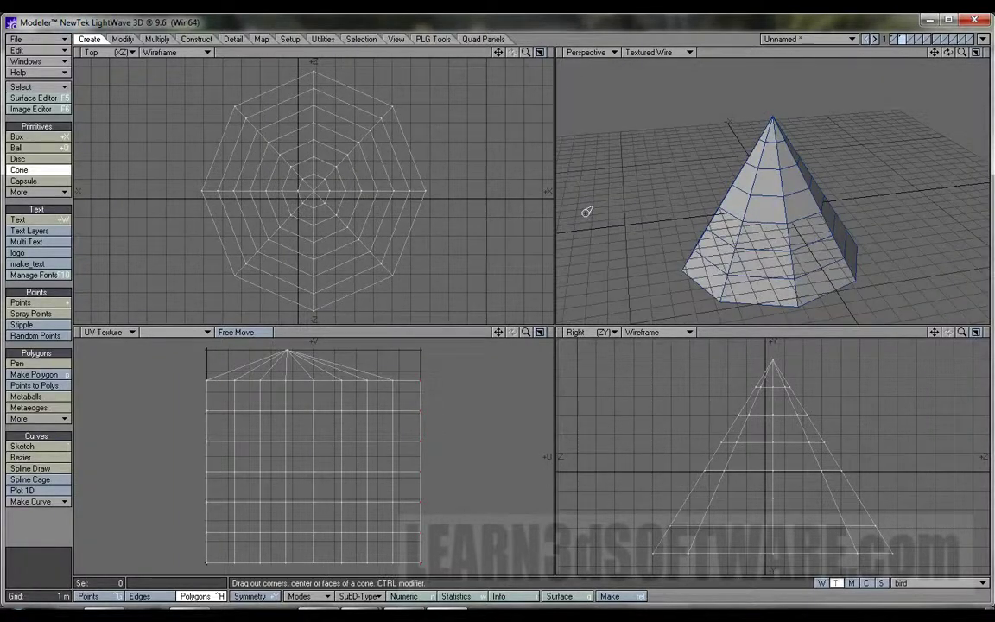